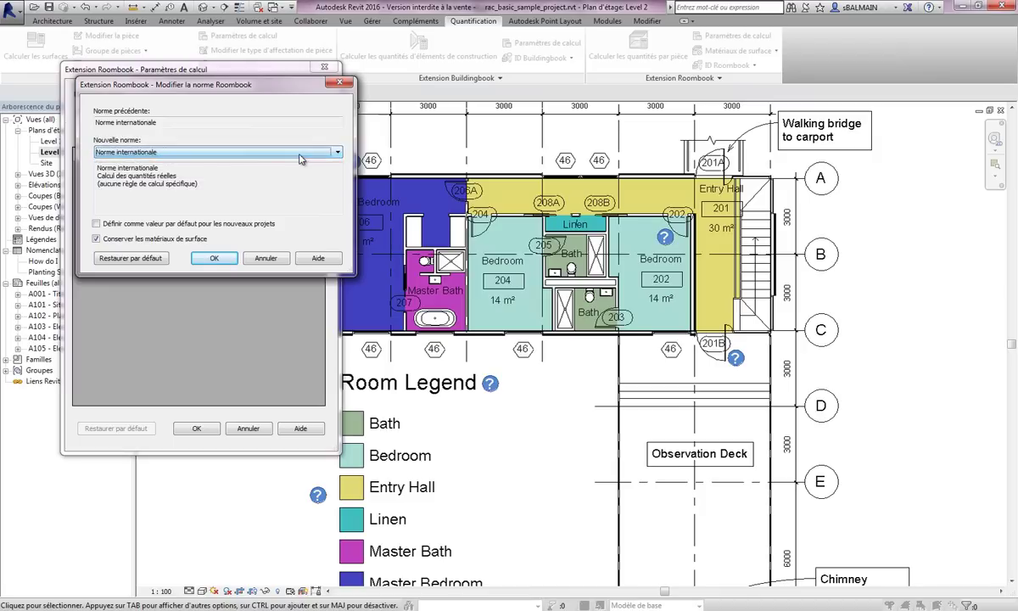
Step: Leave the Roombook standard selection and calculation parameters without changing the project standard
left_click(267, 257)
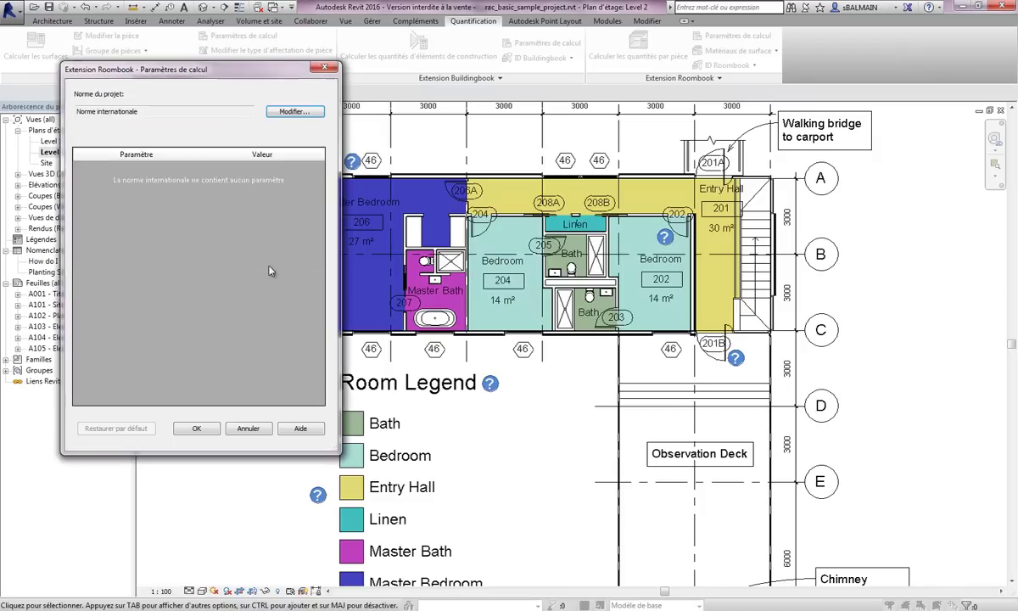
left_click(247, 428)
Step: Review the surface material types that can be applied to the rooms, such as Habitable Room-Parquet, without applying any
left_click(737, 50)
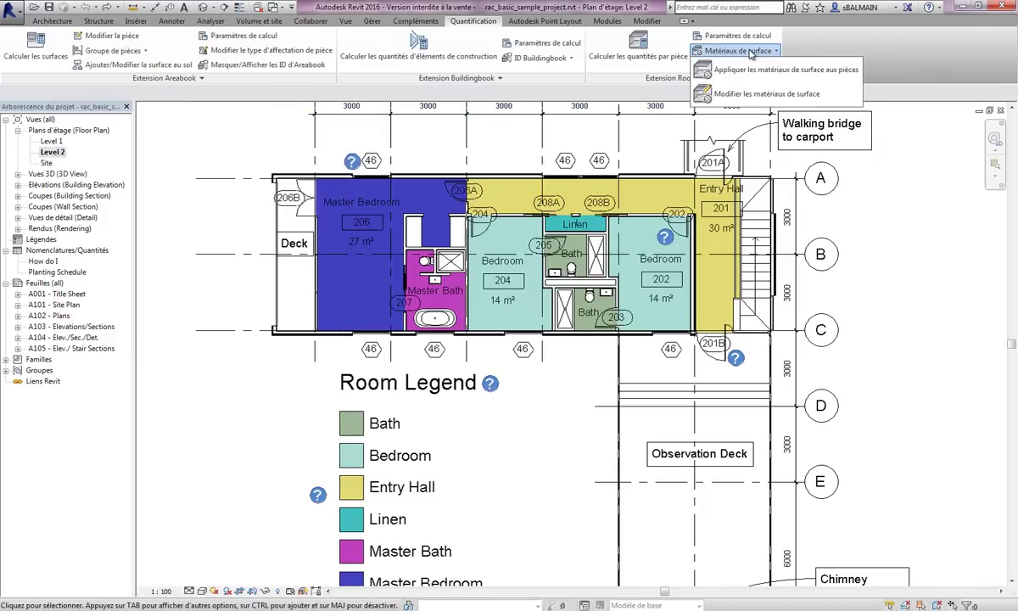
left_click(753, 73)
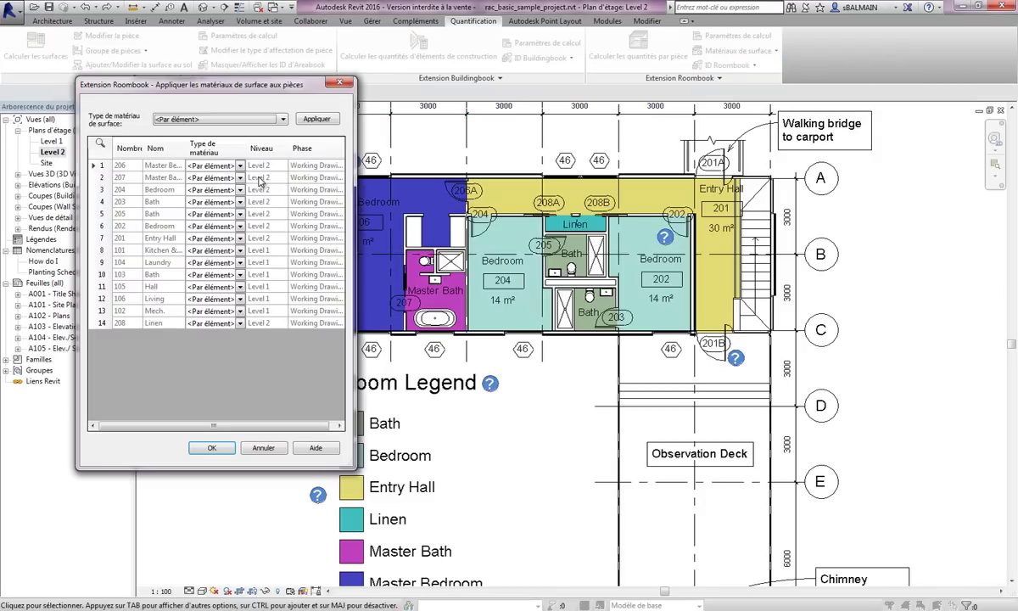
left_click(270, 119)
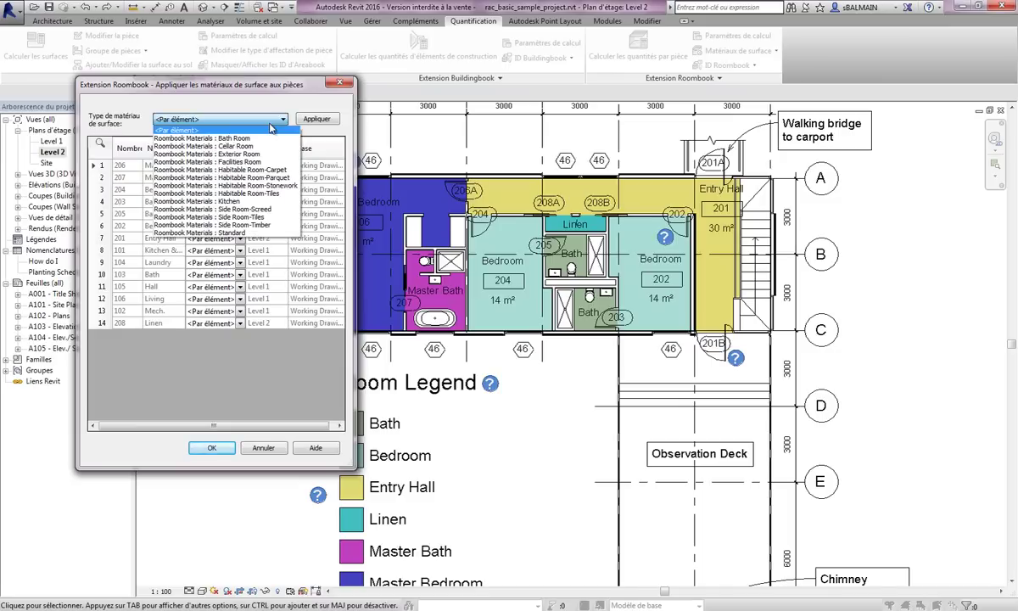
left_click(261, 178)
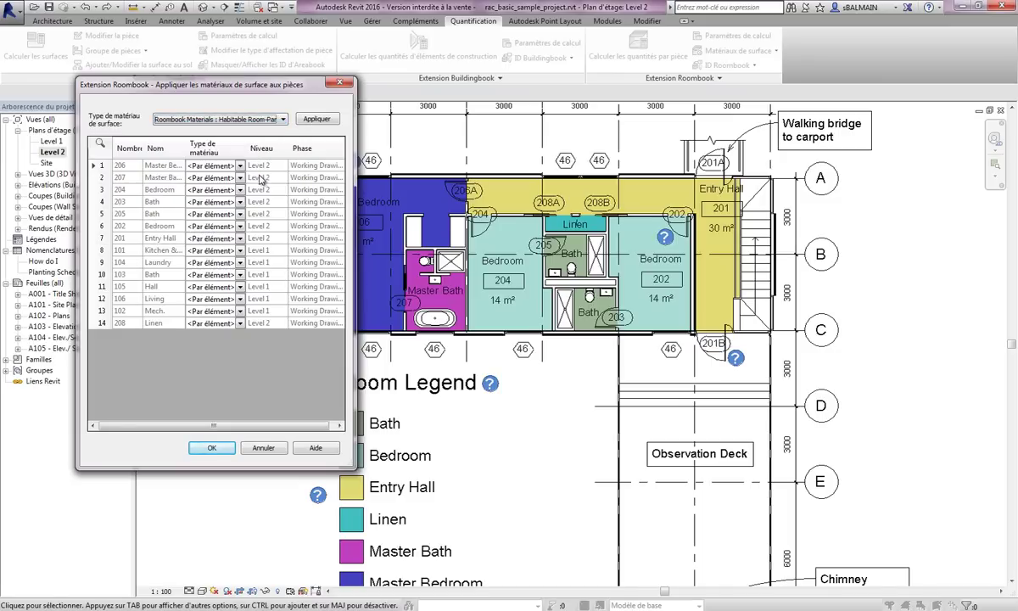
left_click(239, 214)
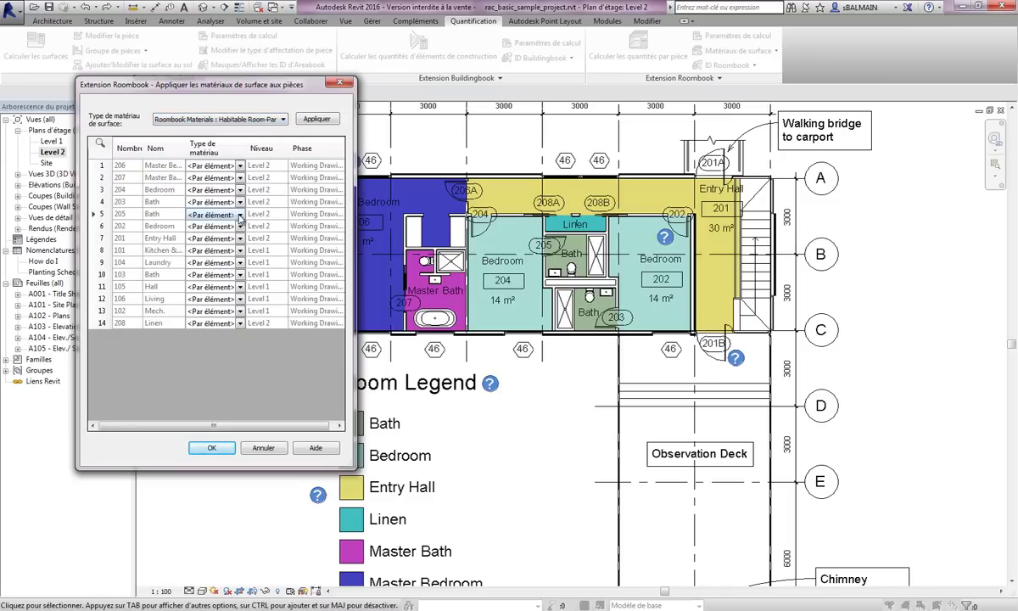
left_click(240, 214)
left_click(240, 214)
left_click(259, 447)
Step: Examine the Bath Room surface material type and the project materials available for its floor surface, without changing them
left_click(738, 50)
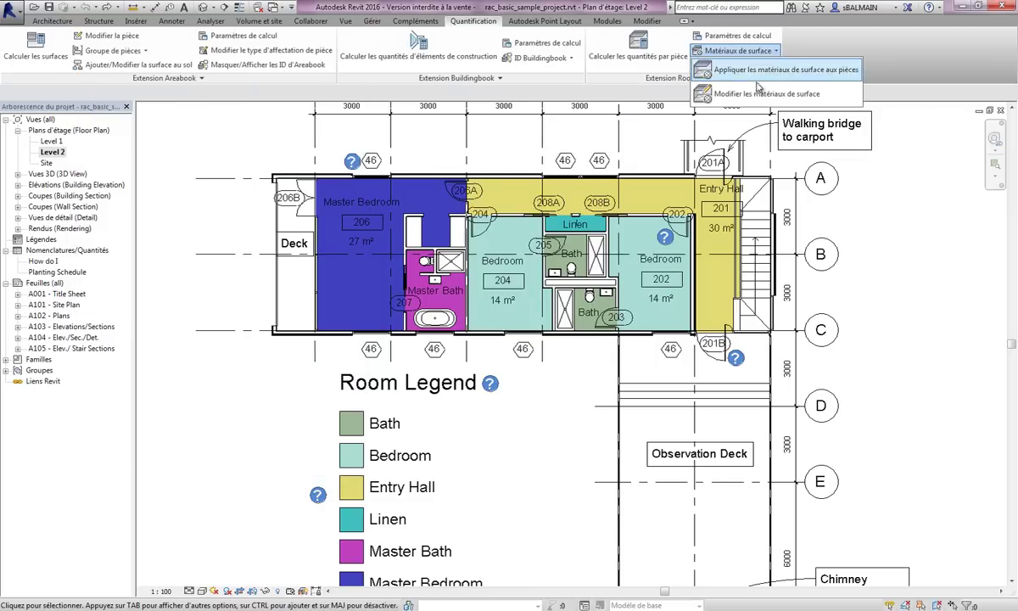
left_click(730, 88)
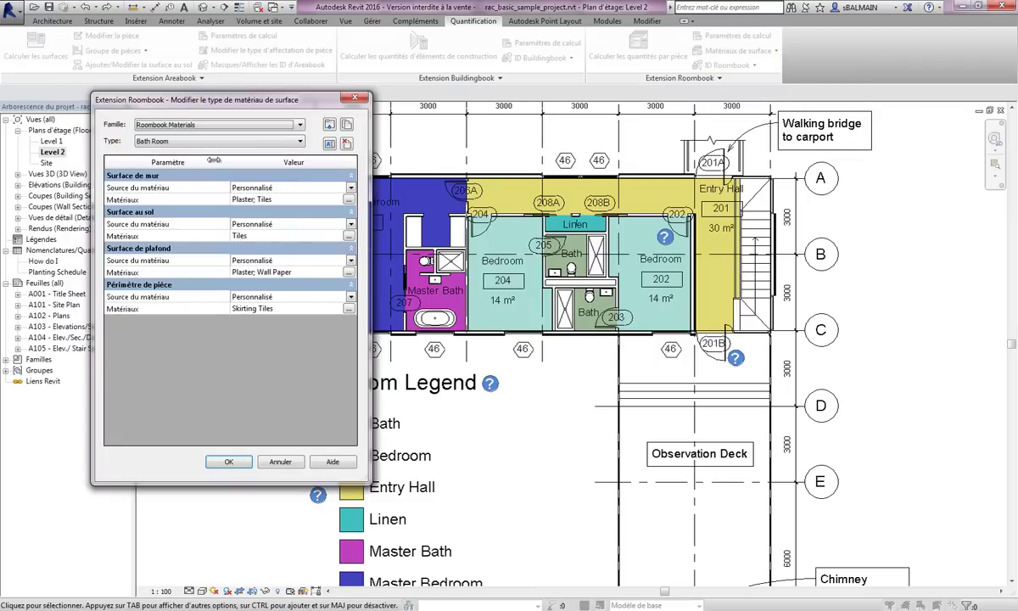
left_click(201, 142)
left_click(189, 142)
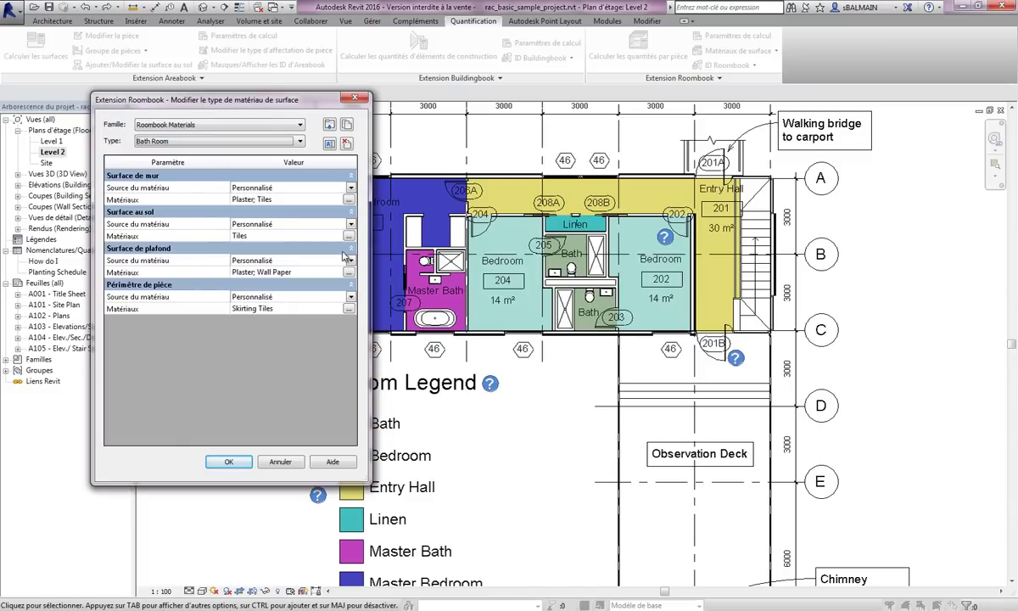
left_click(348, 240)
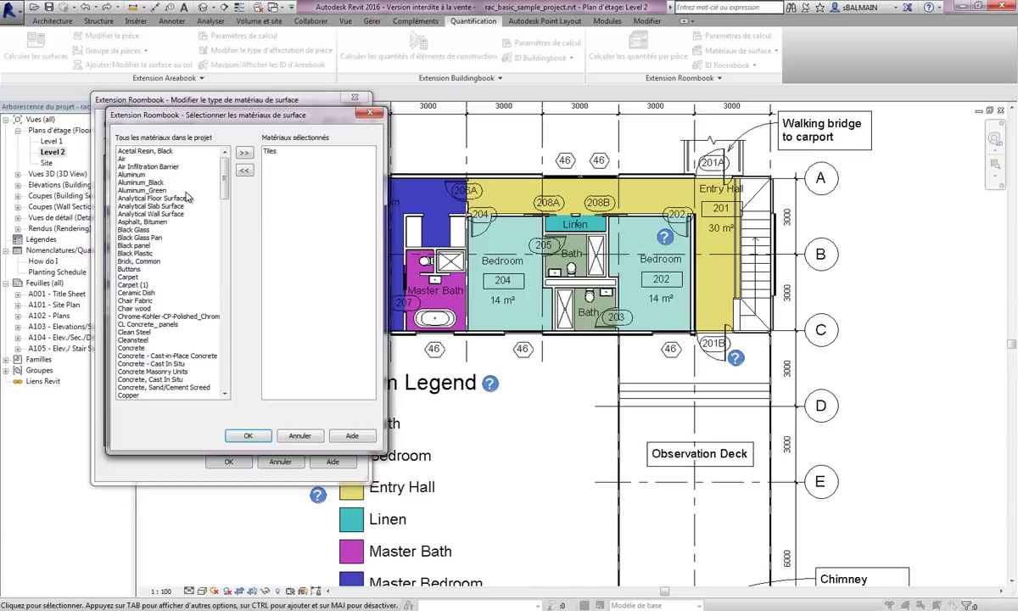
left_click(143, 198)
left_click(133, 175)
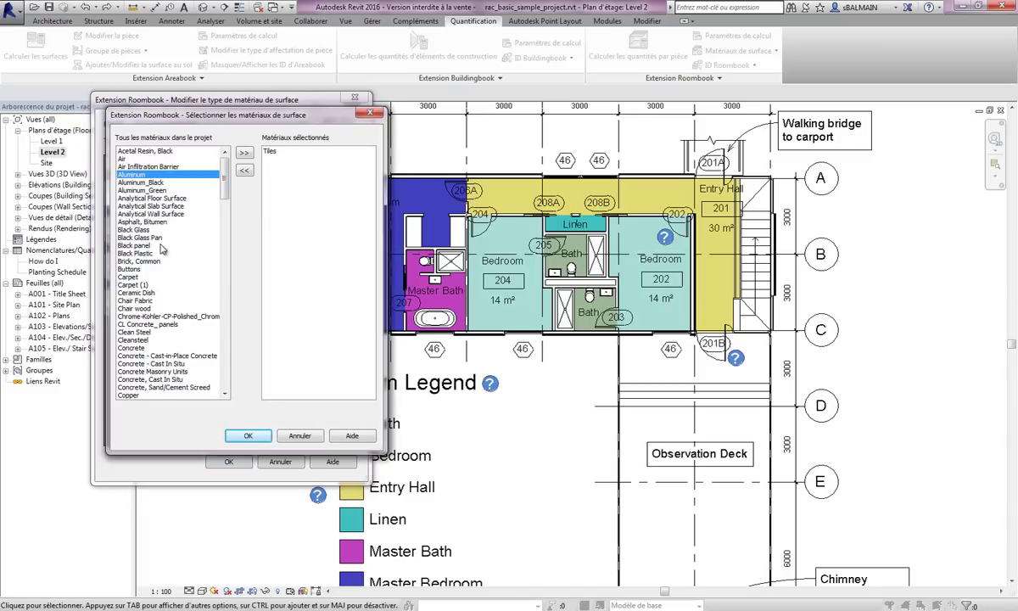
left_click(289, 434)
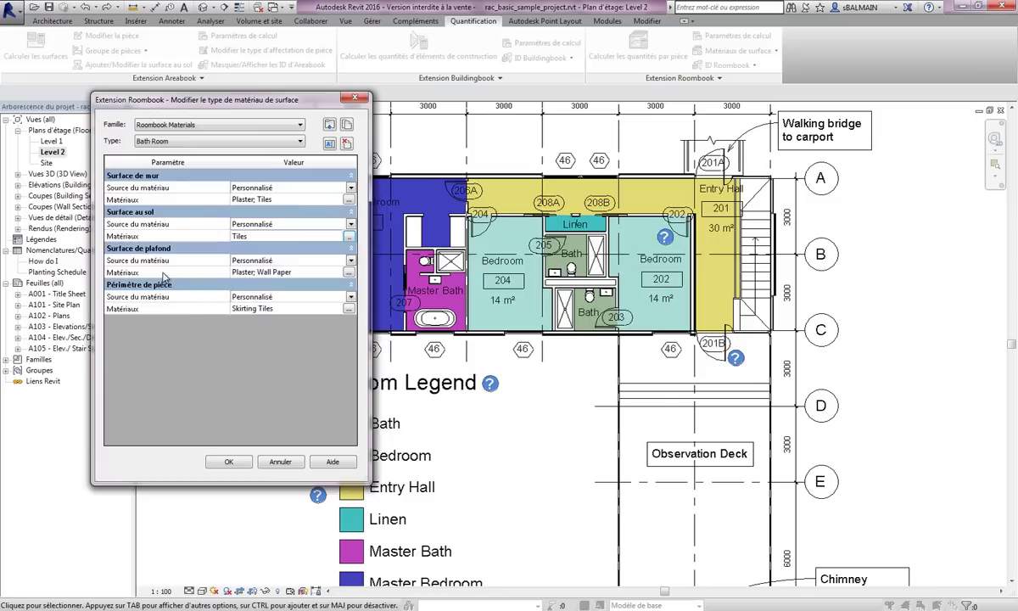
left_click(280, 462)
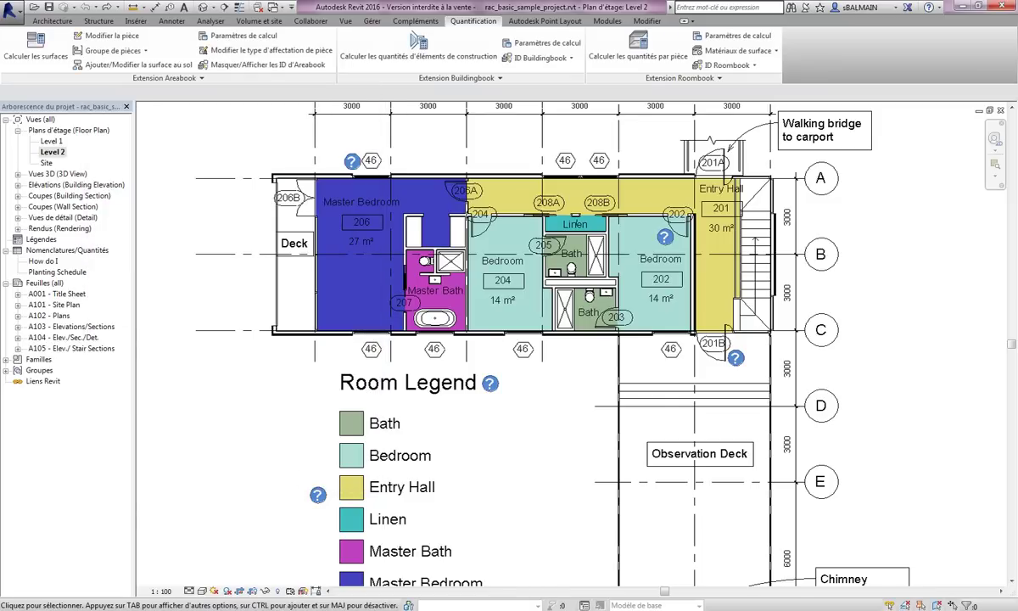
Step: Calculate the Roombook quantities by room with the considered level of detail set to Elevé
left_click(645, 50)
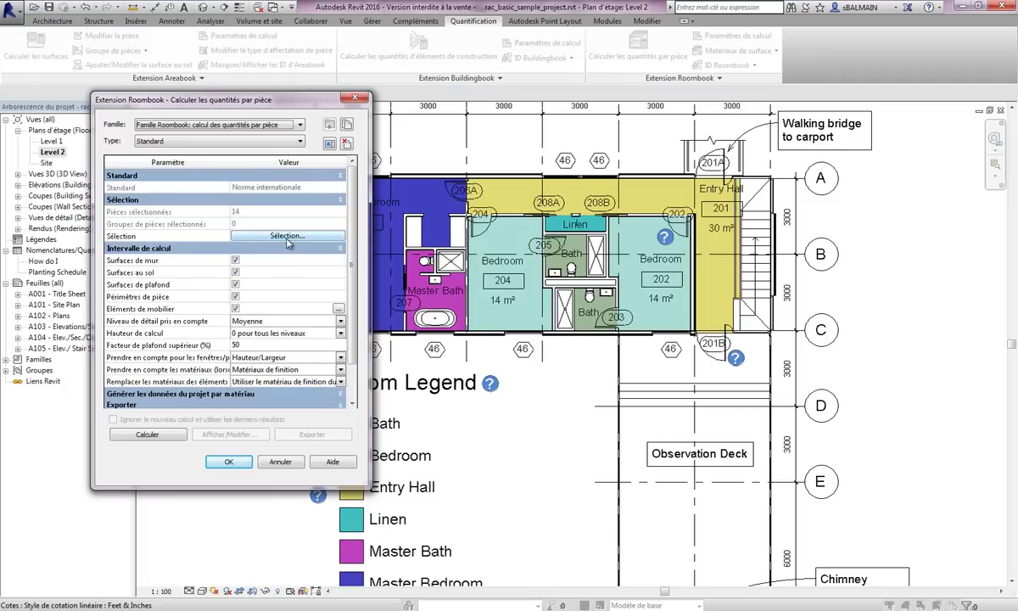
left_click(341, 324)
left_click(290, 334)
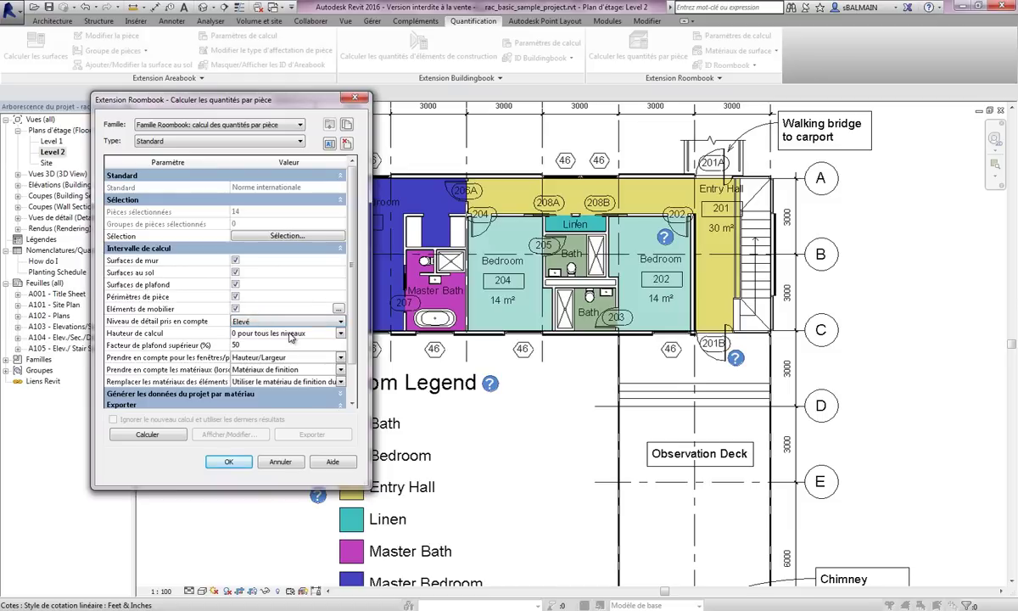
scroll(352, 356, "down", 2)
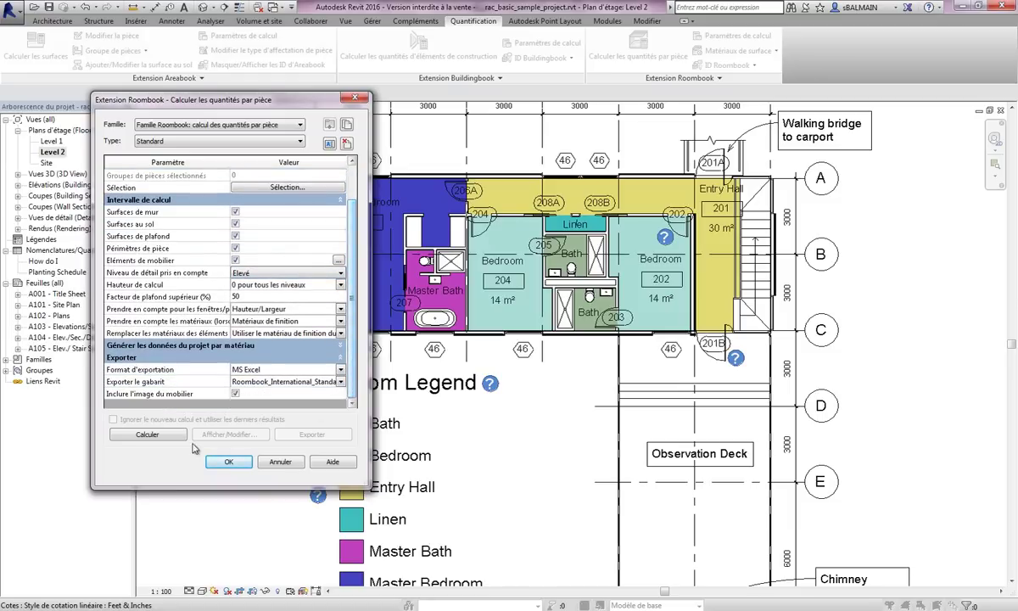
left_click(161, 438)
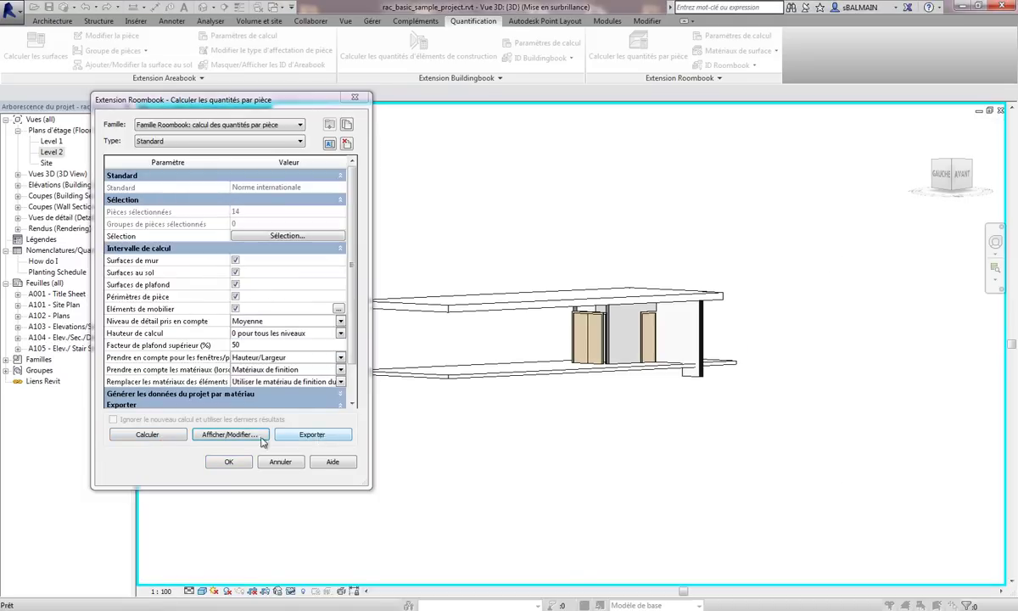
Step: Display the calculated quantities and show Laundry 104 in the 3D preview with the isolation option "Pièce: zone de coupe uniquement"
left_click(259, 437)
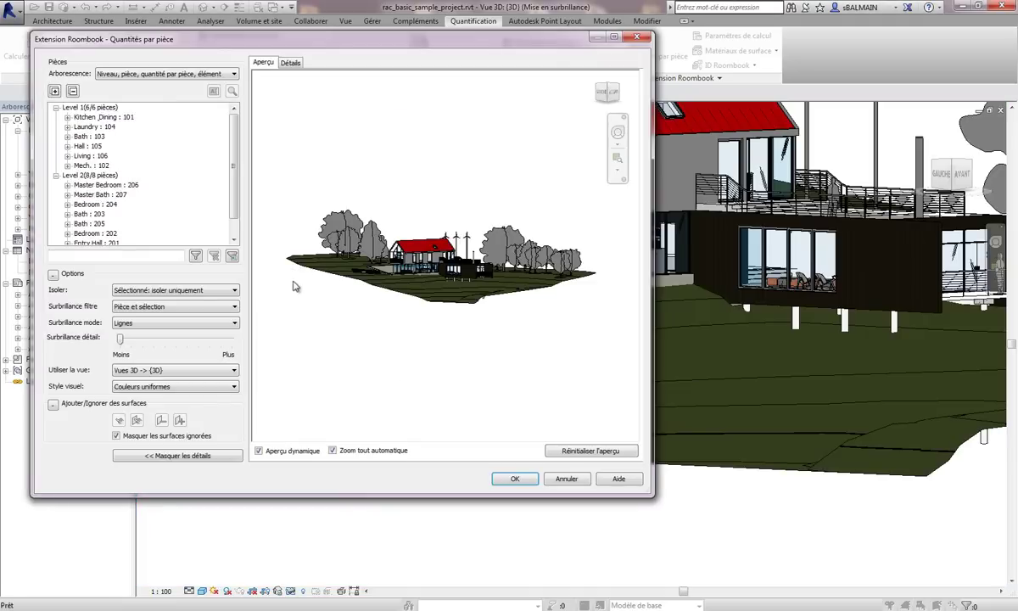
left_click(97, 127)
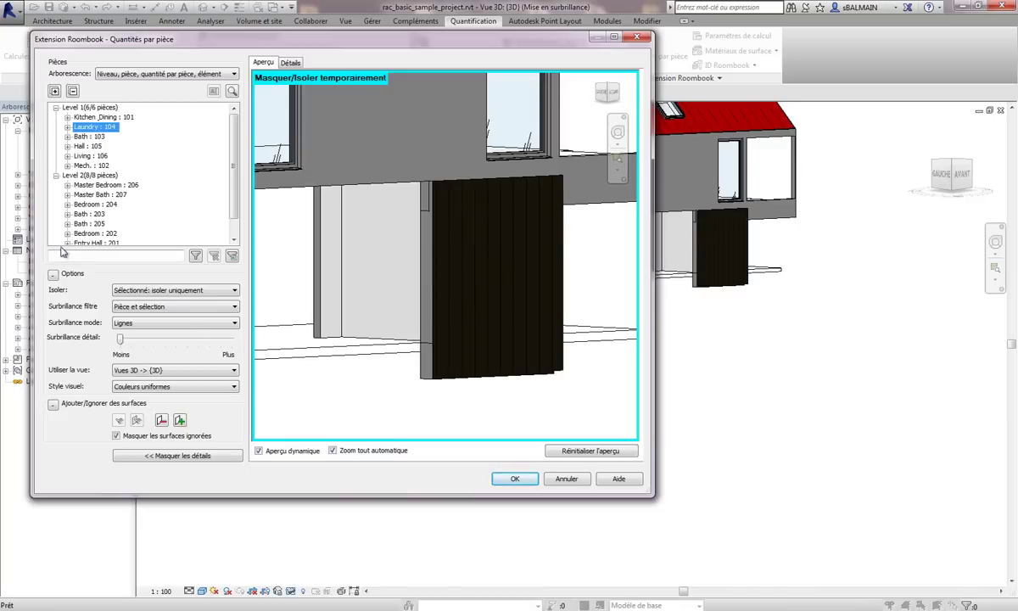
left_click(136, 290)
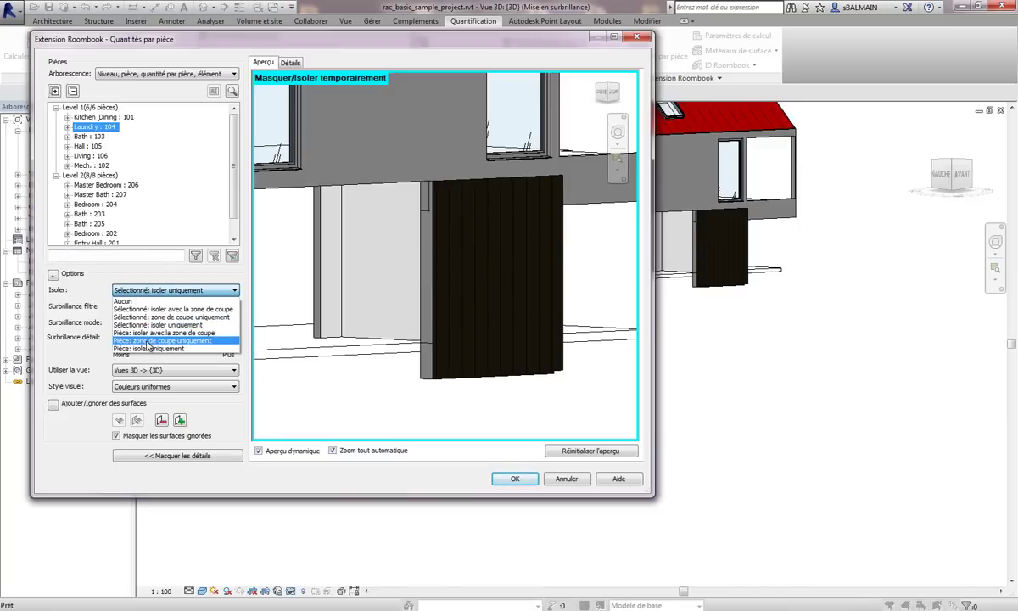
left_click(148, 345)
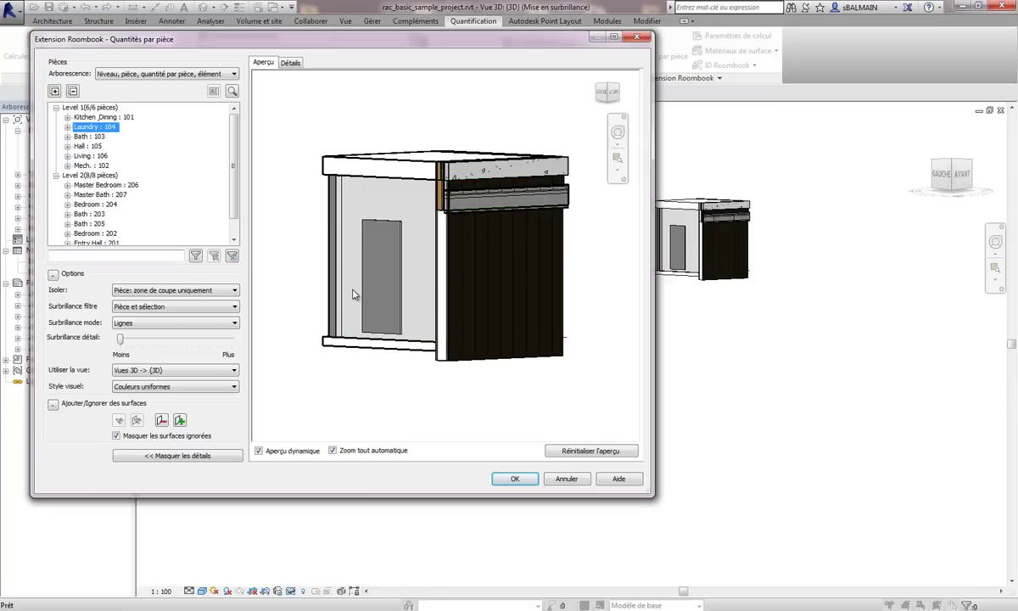
middle_click_drag(299, 222, 490, 278)
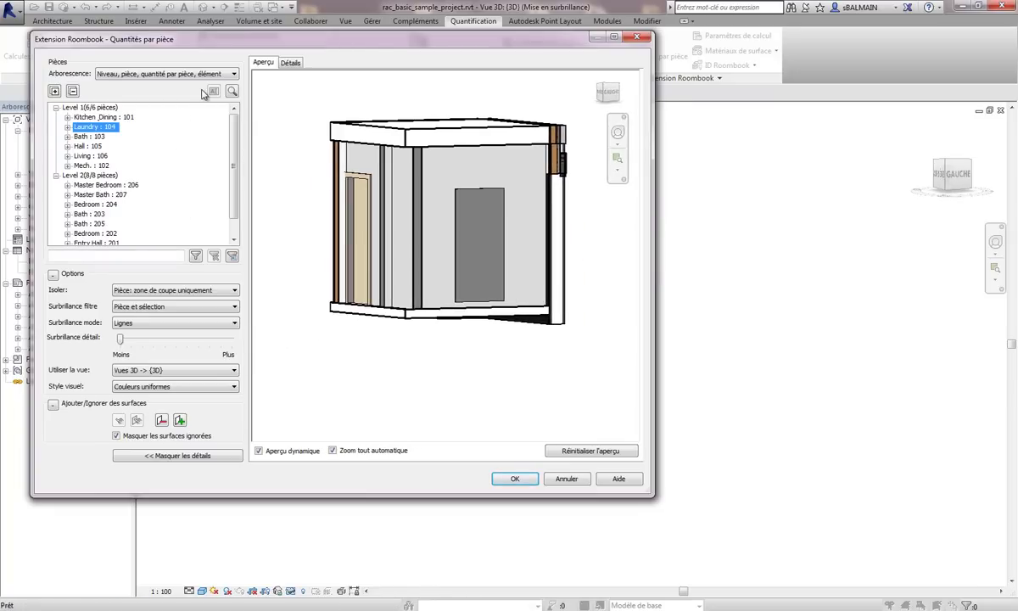
Step: Inspect the calculated wall surfaces of Laundry 104, including the material and sub-surfaces of the first wall's face
left_click(290, 62)
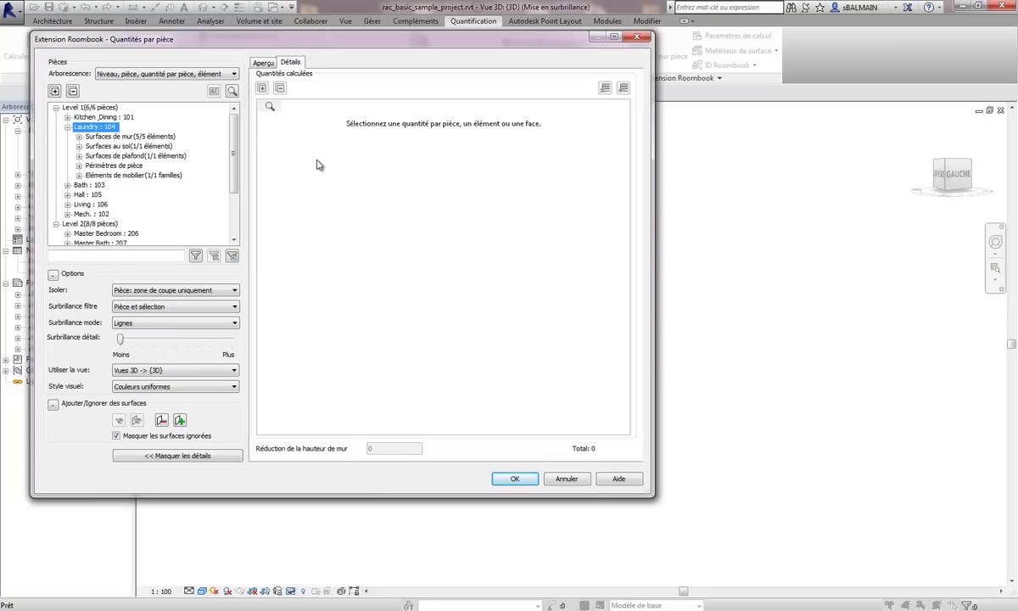
left_click(110, 136)
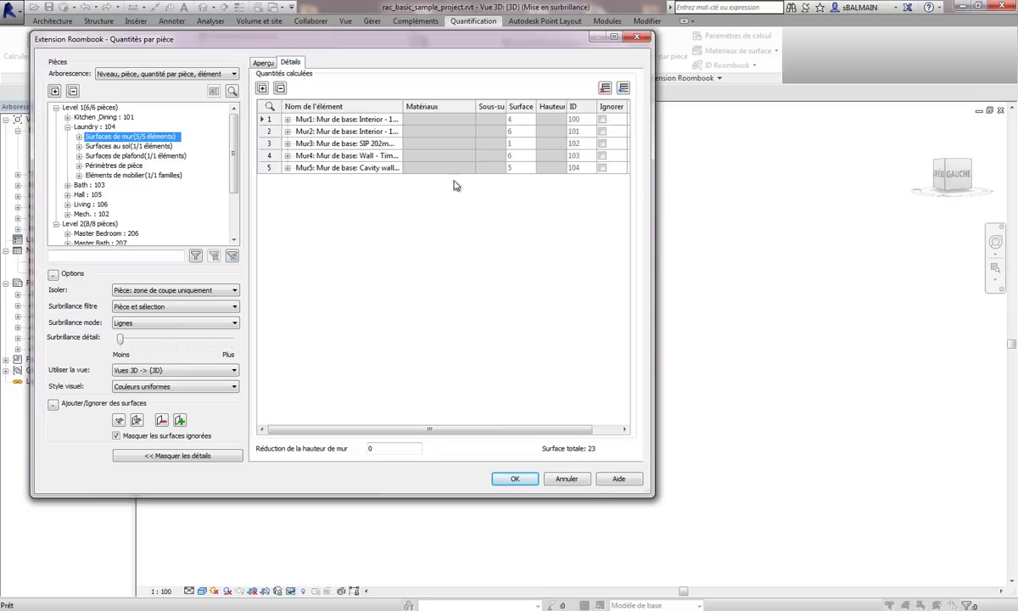
left_click(287, 120)
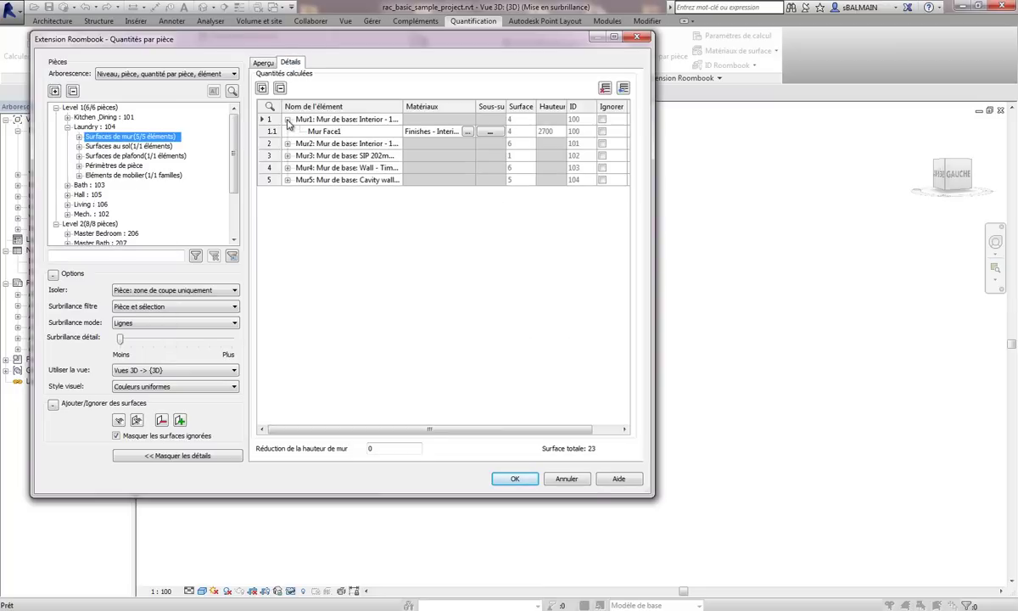
left_click(466, 133)
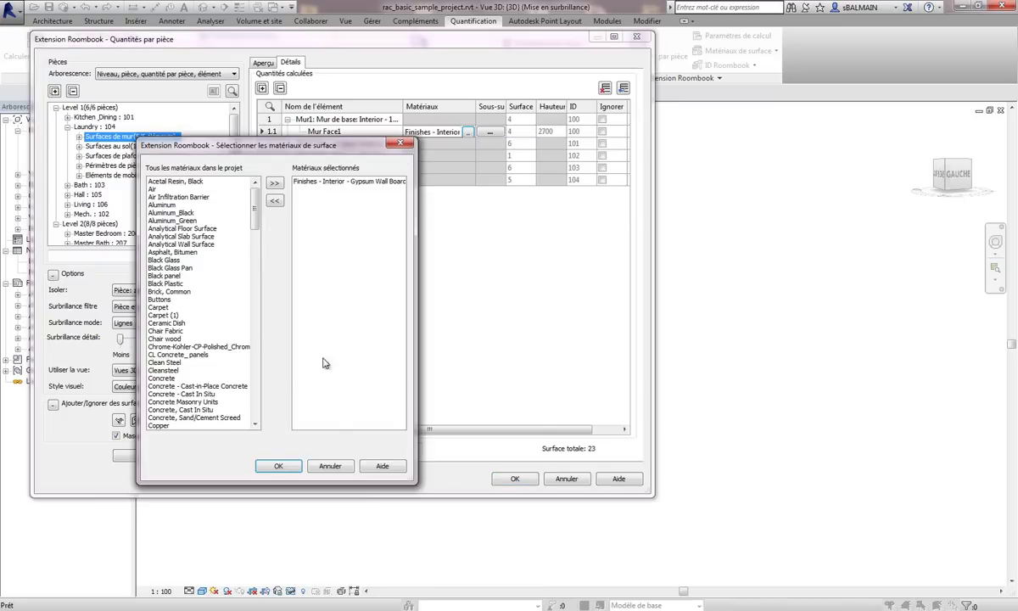
left_click(328, 465)
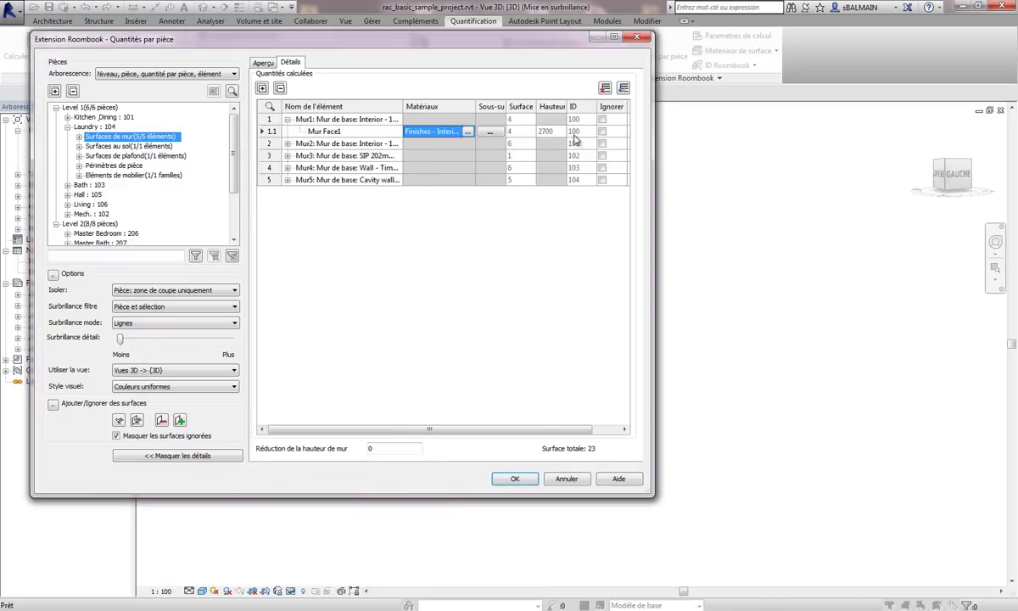
left_click(499, 134)
left_click(343, 248)
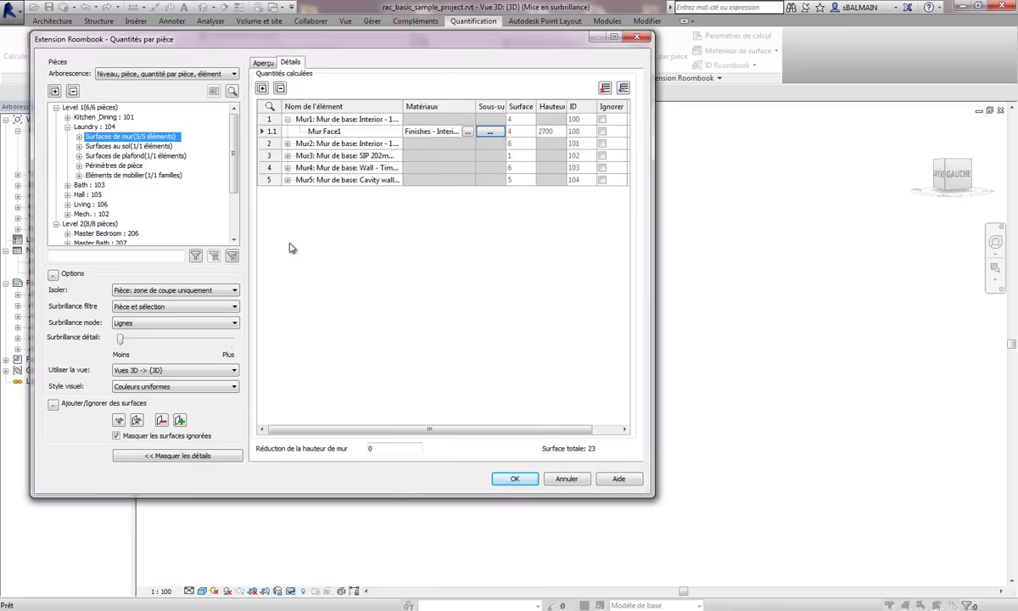
left_click(514, 478)
Step: Export the room quantities to an Excel workbook and enlarge its window to fit the full quantities table
left_click(334, 437)
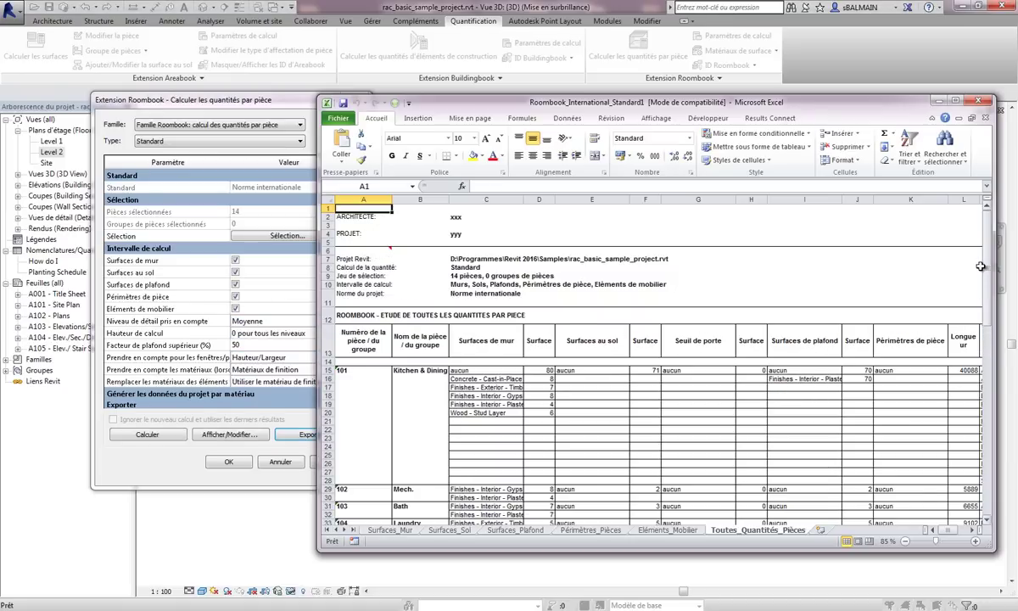
left_click_drag(988, 246, 992, 298)
left_click_drag(851, 113, 565, 55)
left_click_drag(701, 489, 996, 585)
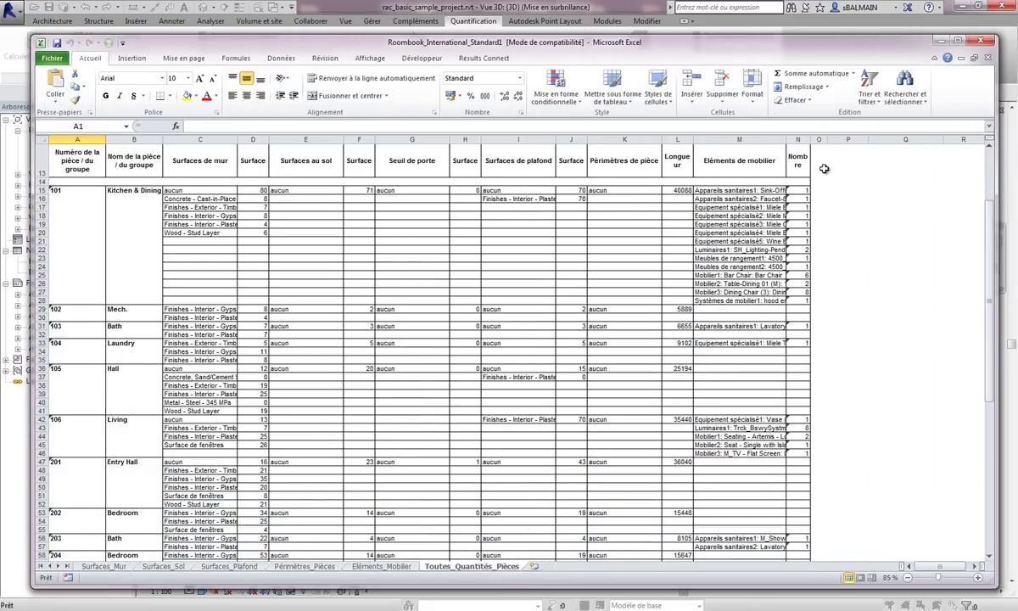
Step: Widen the "Nombre" and "Eléments de mobilier" columns of the Toutes_Quantités_Pièces sheet
left_click_drag(812, 133, 876, 138)
left_click_drag(787, 140, 850, 139)
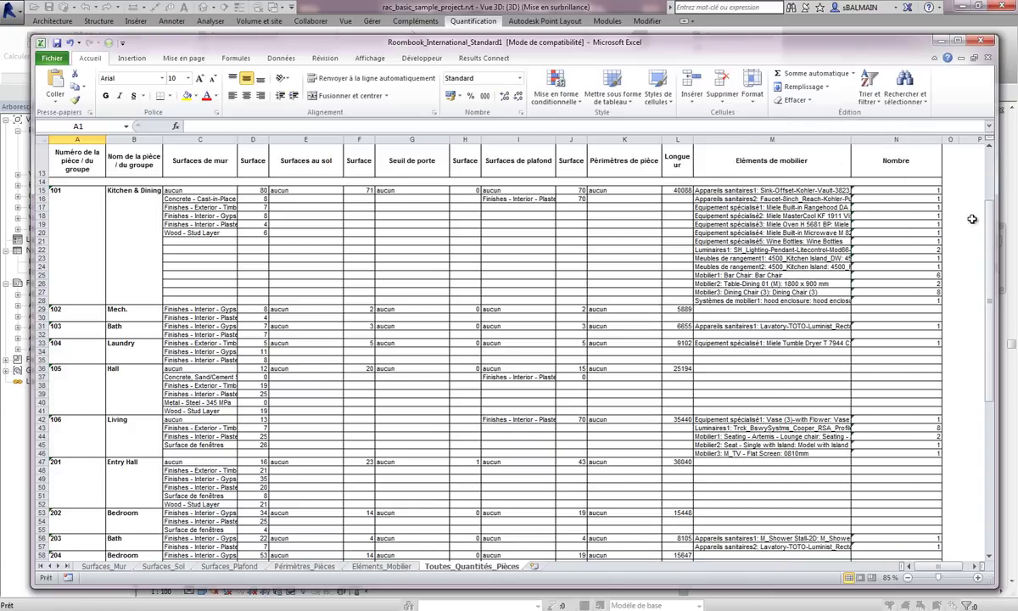
left_click_drag(991, 193, 993, 284)
Step: Review the exported sheets for furniture elements, room perimeters, ceiling surfaces, floor surfaces and wall surfaces
left_click(381, 566)
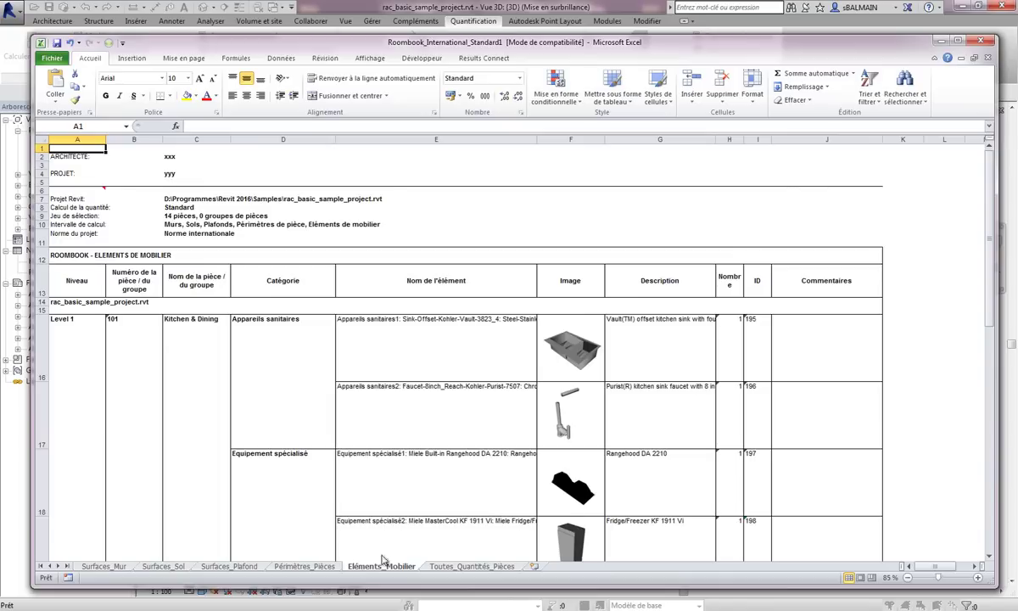
left_click_drag(990, 170, 986, 349)
left_click(302, 566)
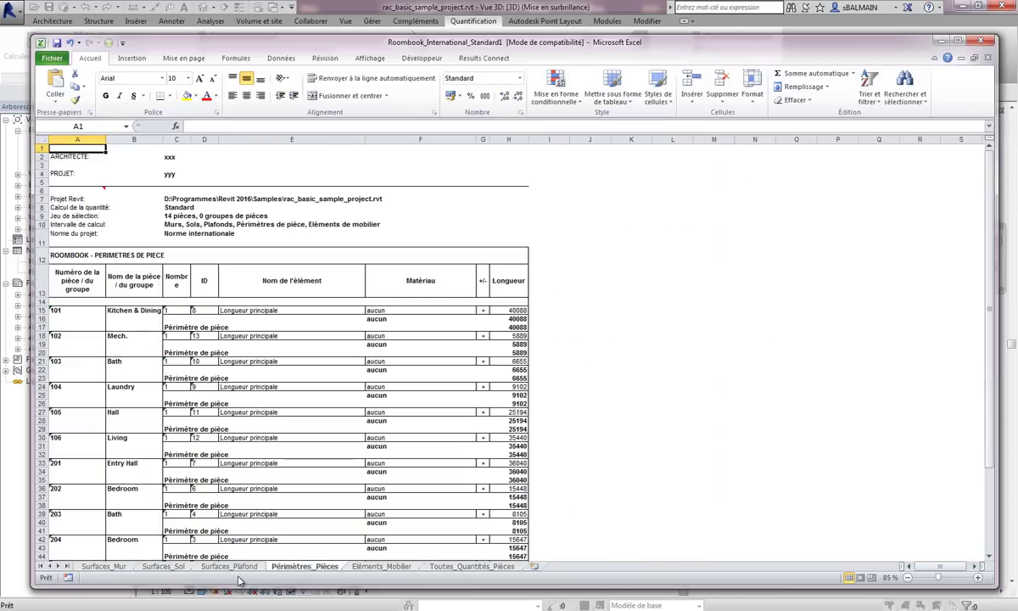
left_click(236, 569)
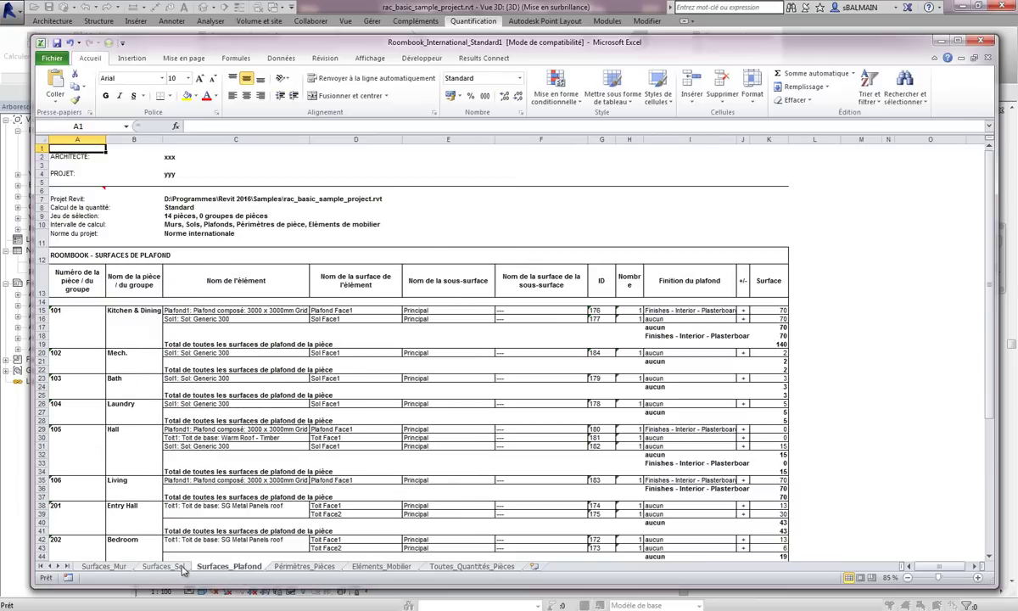
left_click(151, 569)
left_click(105, 568)
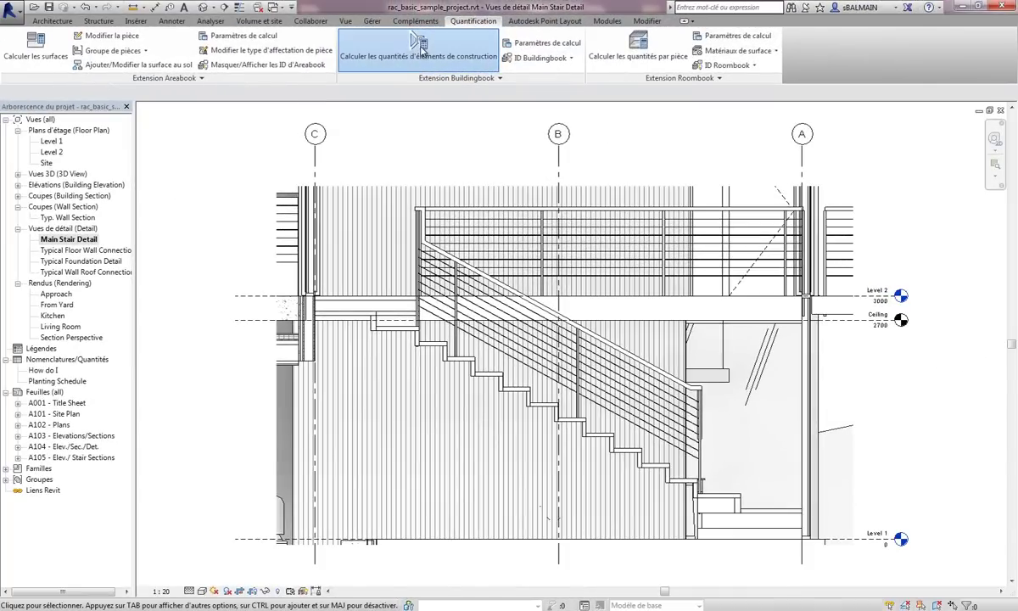
Step: Start the Buildingbook element calculation with dialog-based filtering and enable inverted left-right door detection, wall wrapping and steel deck structural layers
left_click(420, 46)
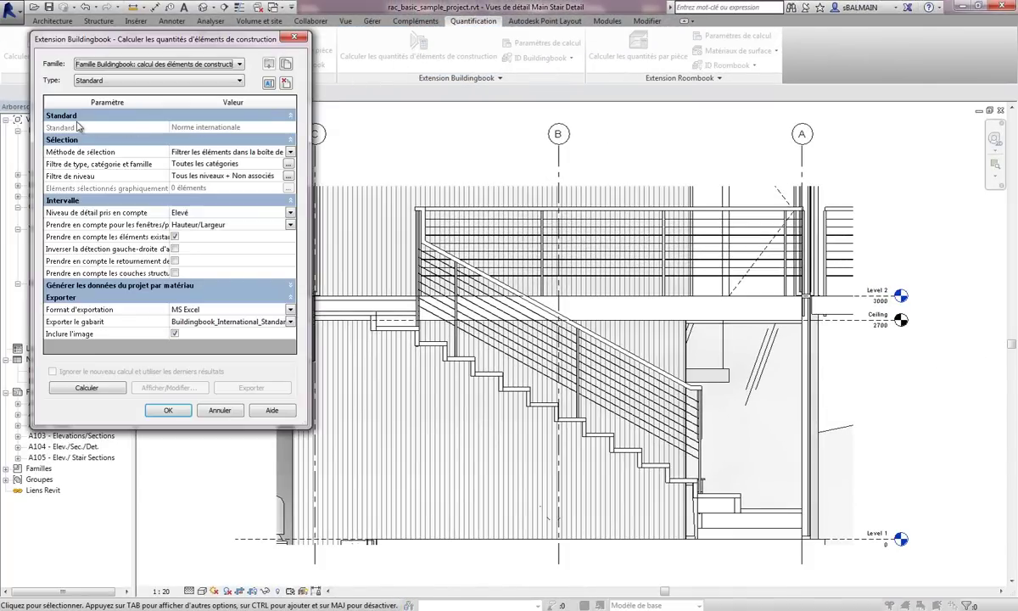
left_click(289, 154)
left_click(291, 154)
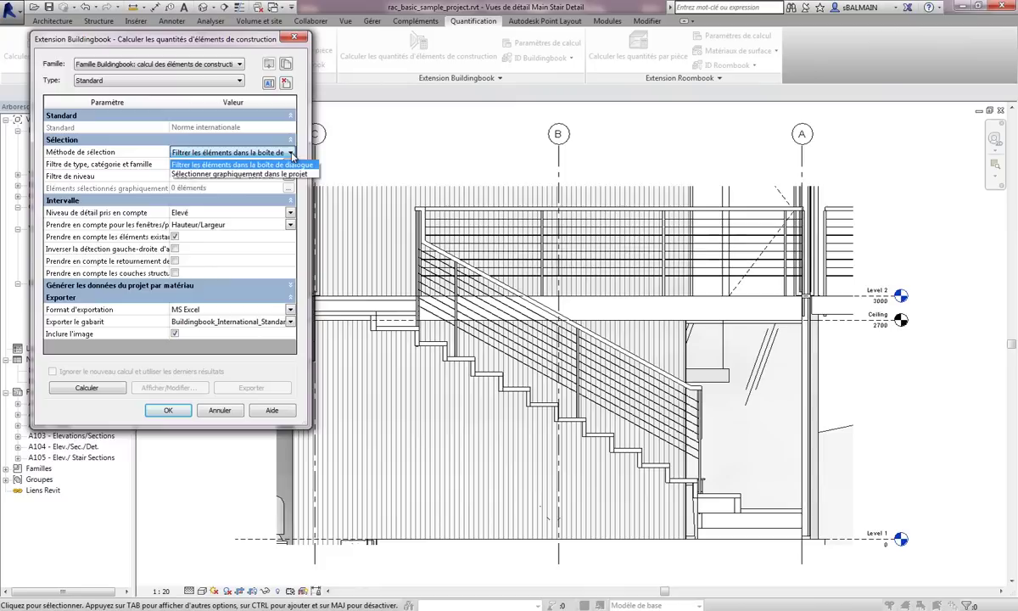
left_click(273, 159)
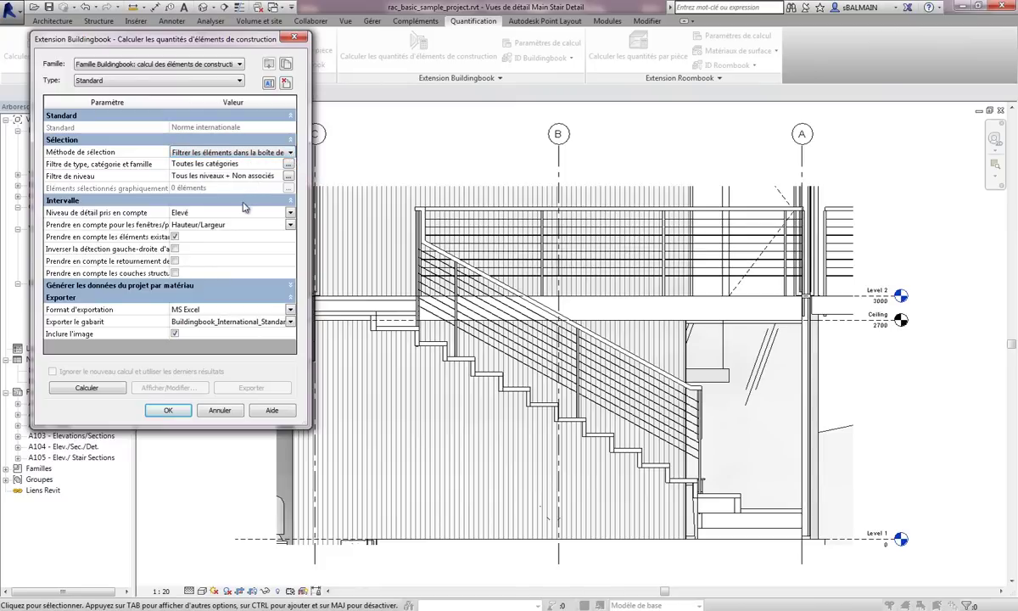
left_click(175, 248)
left_click(175, 260)
left_click(175, 273)
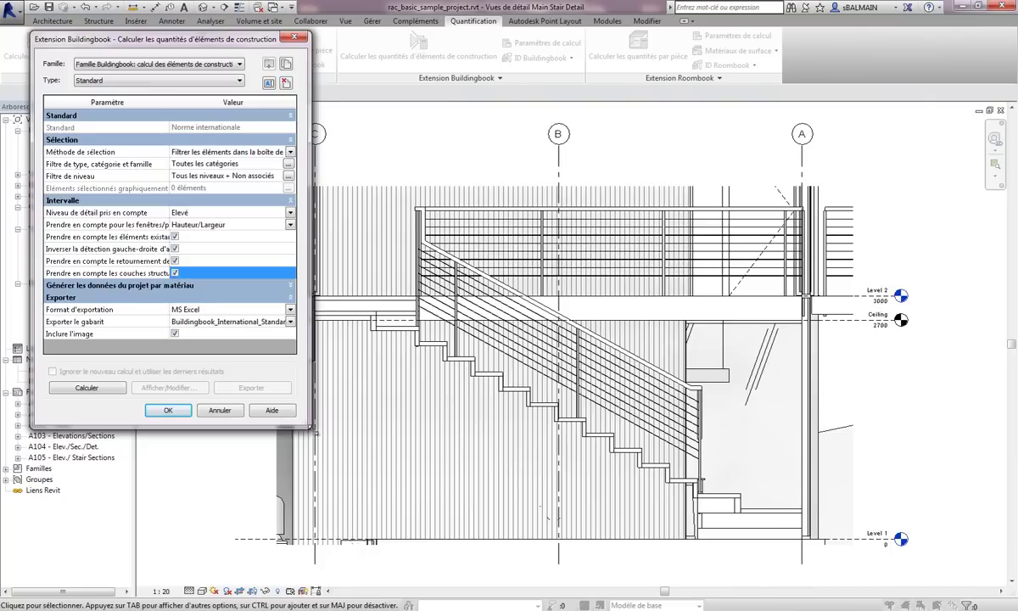
Step: Enlarge the Buildingbook dialog and its parameter column to show the full names, and calculate the construction element quantities
left_click_drag(309, 429, 378, 439)
left_click_drag(177, 98, 223, 108)
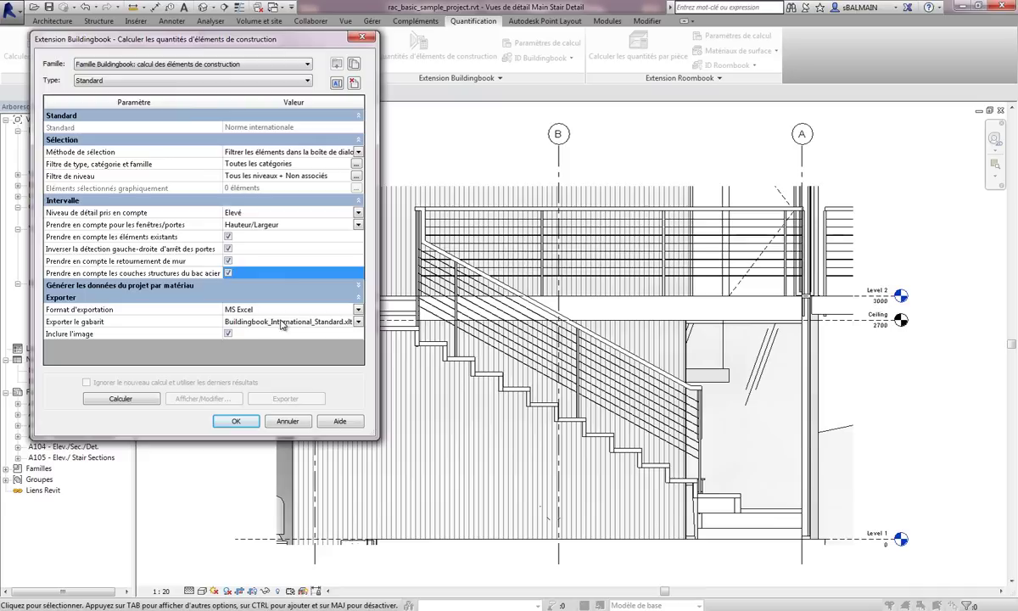
left_click(123, 400)
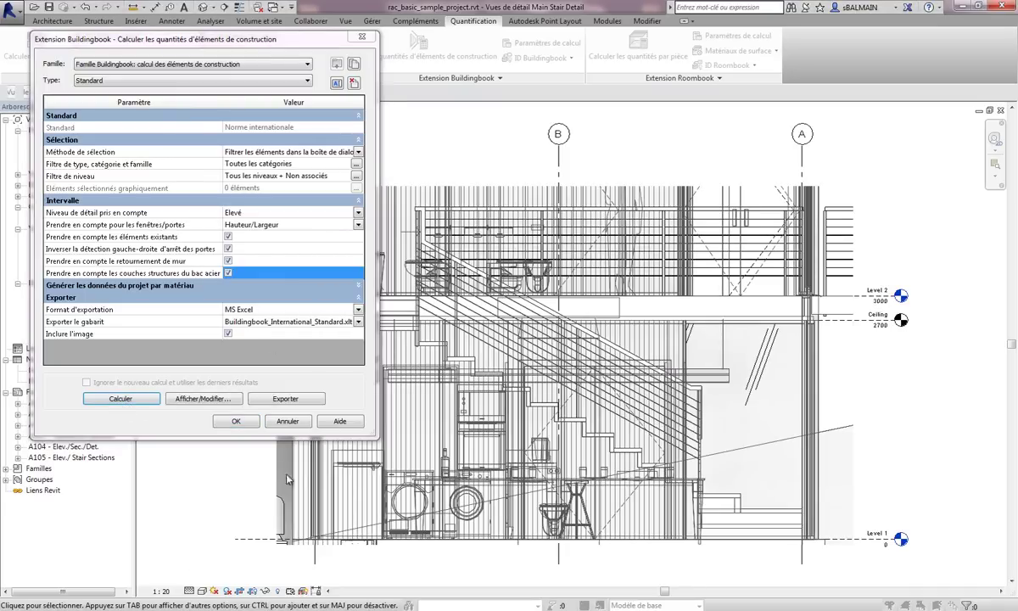
left_click_drag(258, 46, 426, 60)
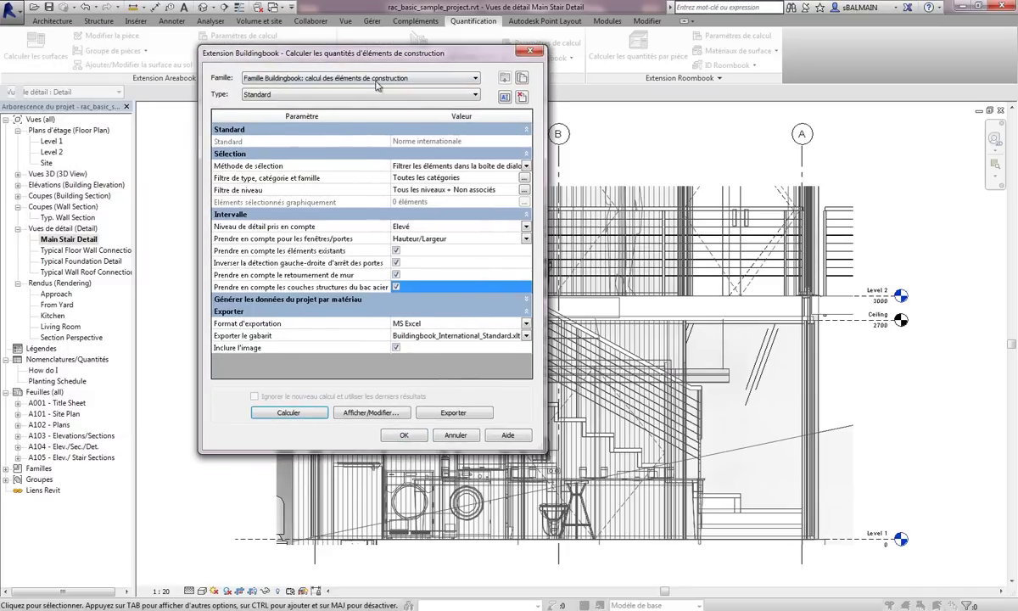
Step: Inspect the calculated layers and the material summary of the Foundation level's "Murs de base", widening the summary's name column
left_click(372, 411)
left_click(143, 161)
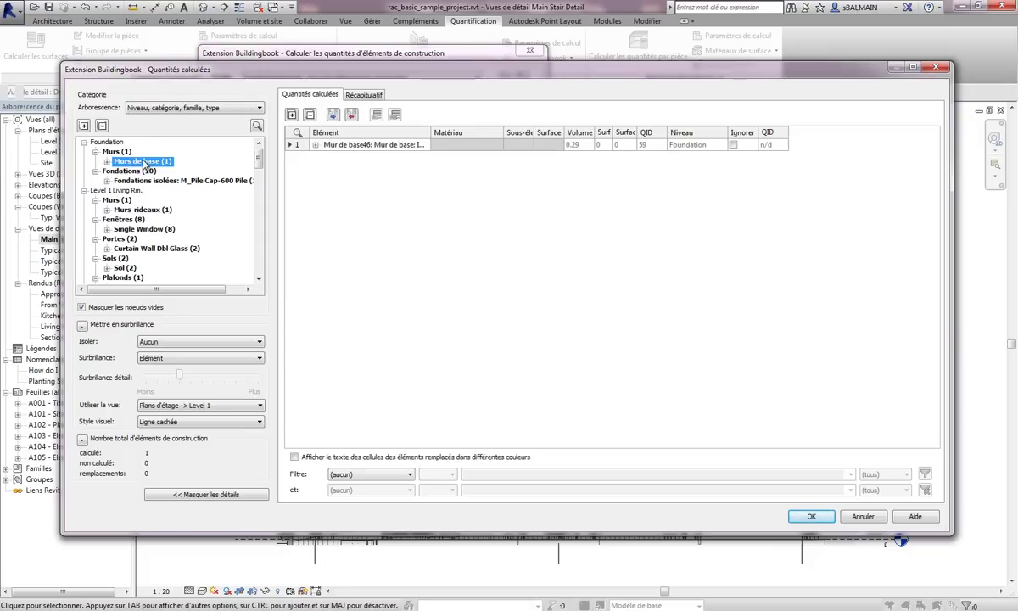
left_click(314, 146)
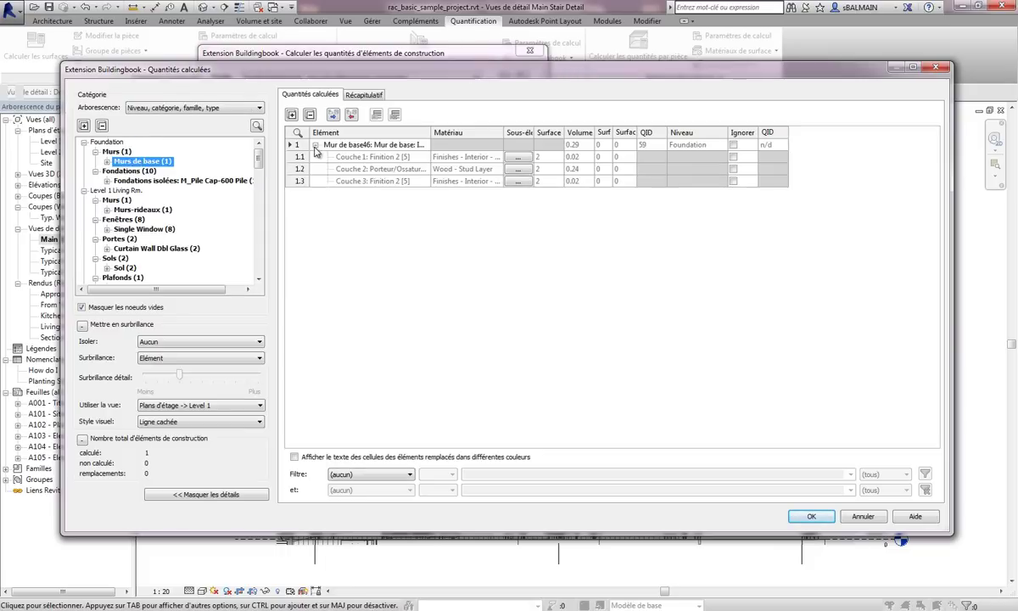
left_click(315, 146)
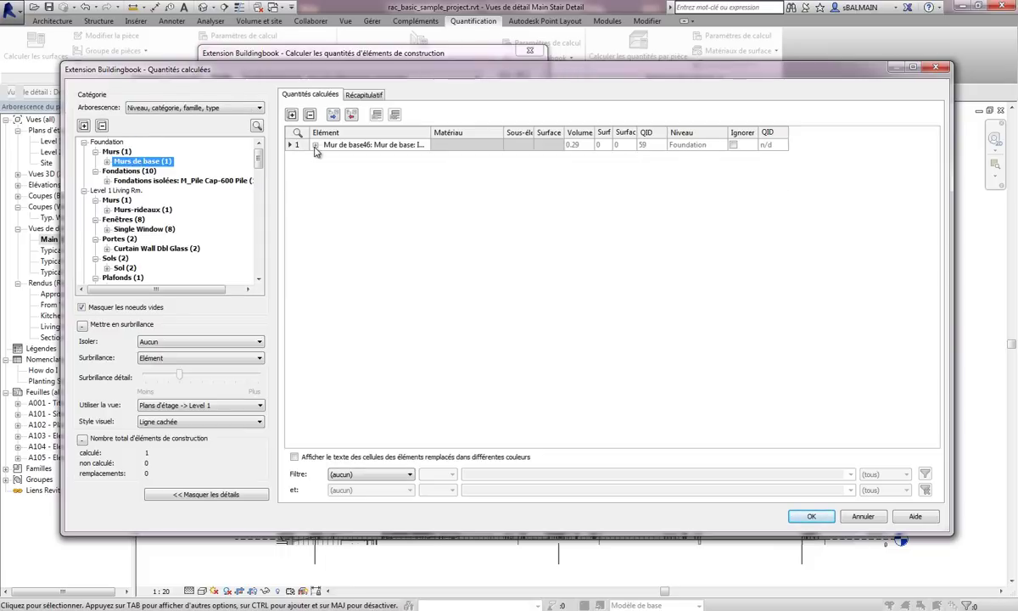
left_click(363, 94)
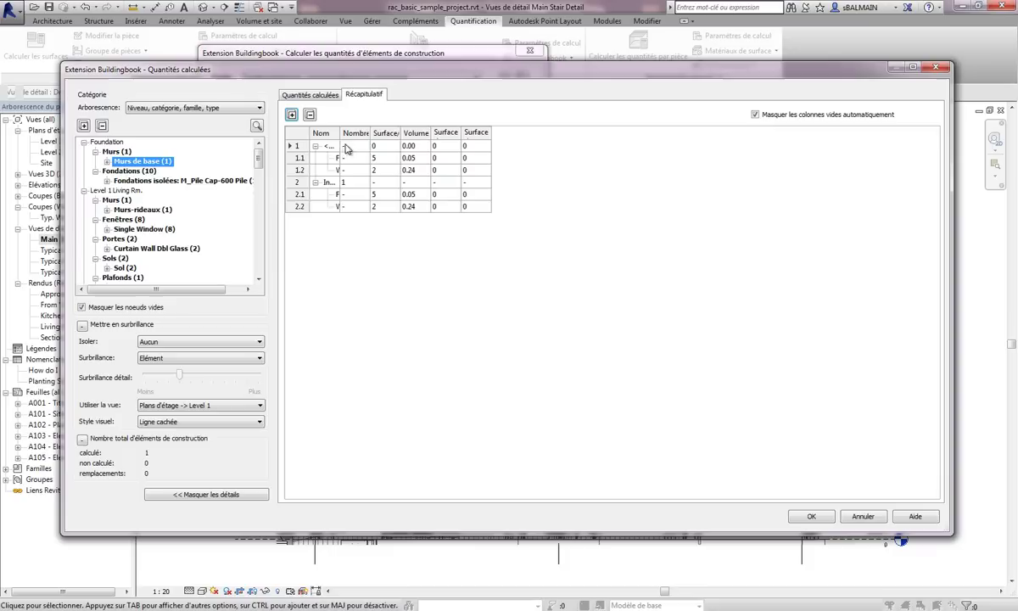
left_click_drag(341, 133, 474, 134)
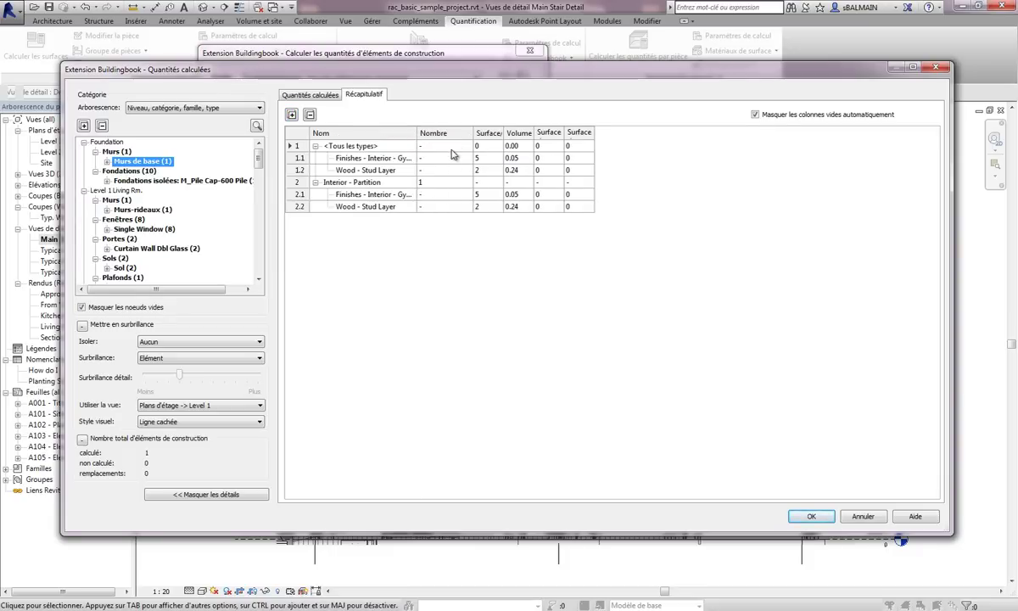
Step: Isolate "Eléments associés" for the Foundation level's isolated foundations and review their calculated quantities with a wider element column
left_click(123, 181)
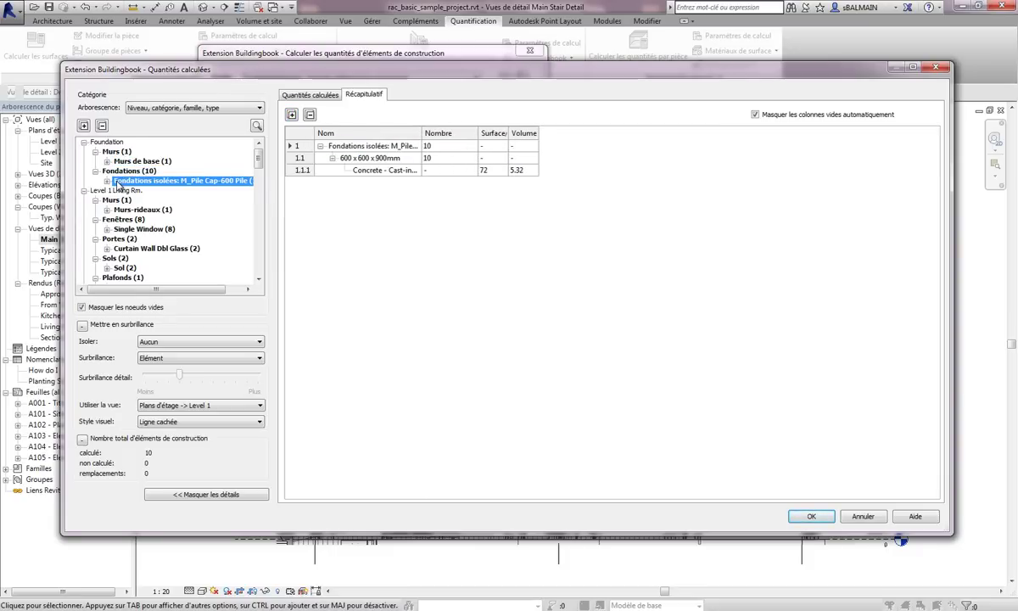
left_click(178, 341)
left_click(174, 362)
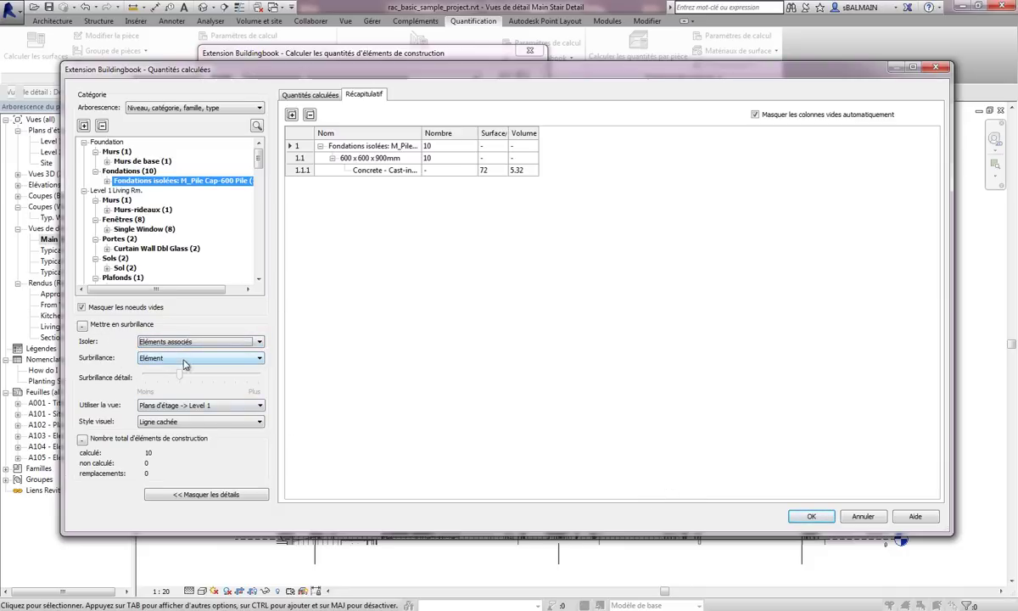
left_click(294, 96)
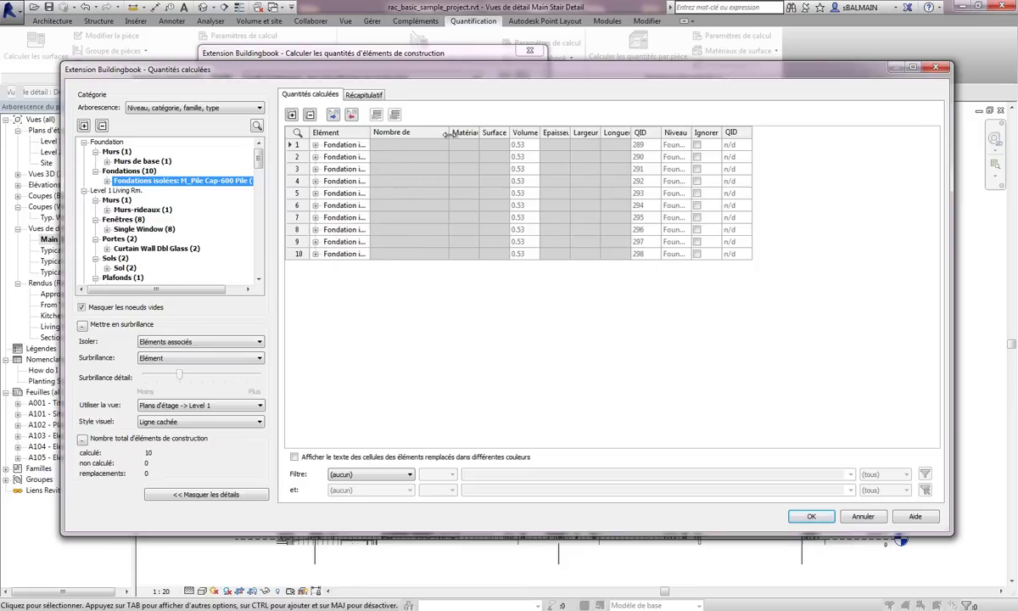
left_click_drag(368, 130, 449, 134)
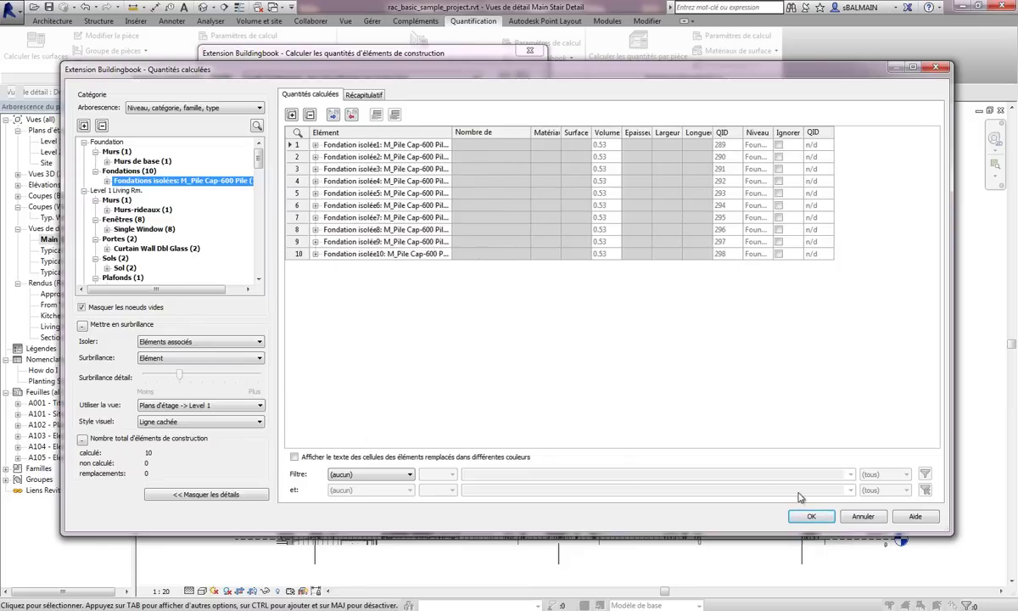
left_click(808, 516)
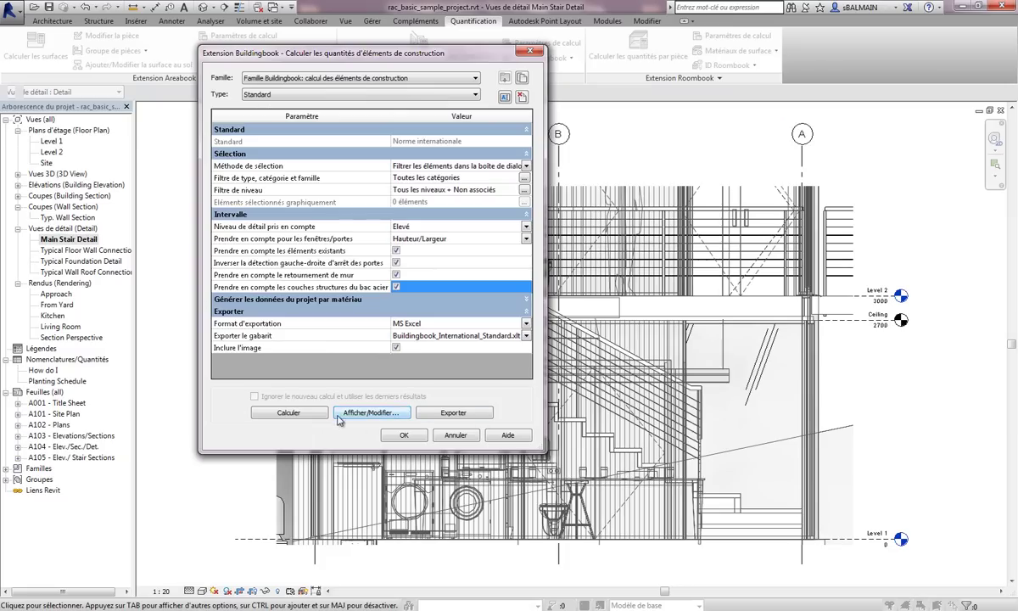
Step: Export the construction element quantities to Excel and review the "Murs de base" sheet down to the totals for all levels
left_click(470, 413)
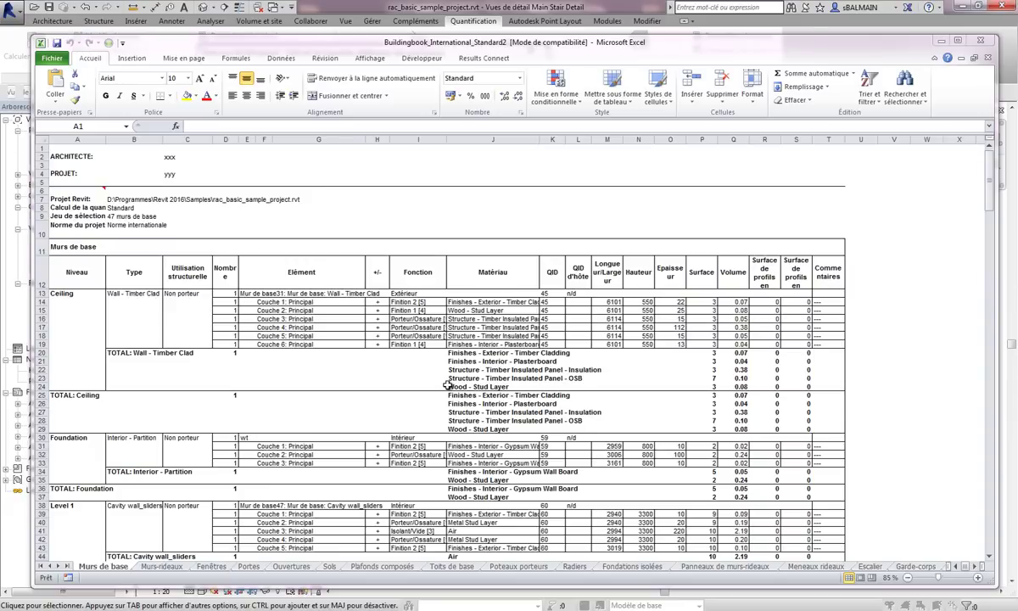
scroll(447, 384, "down", 20)
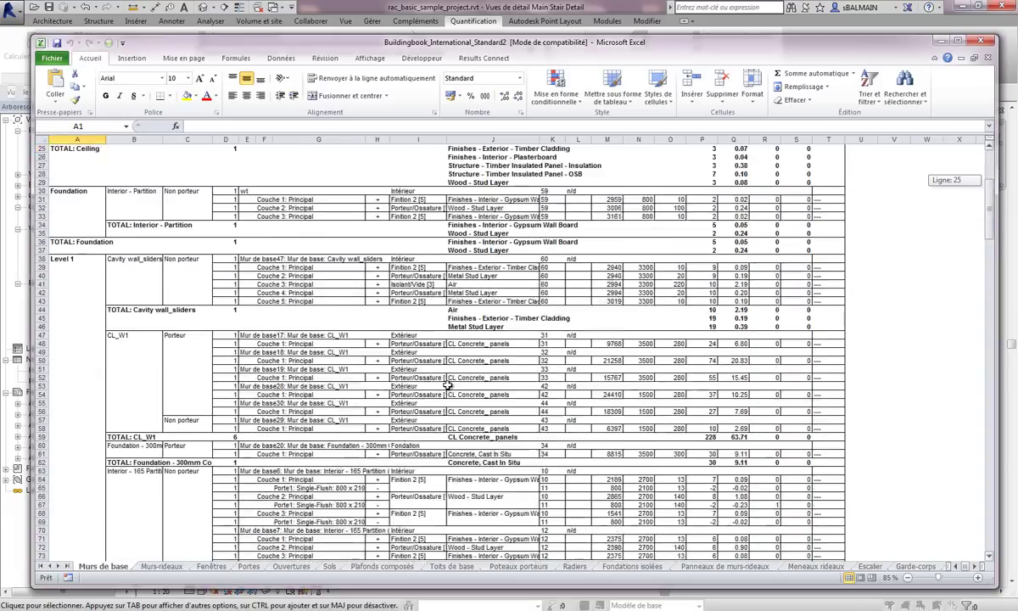
scroll(447, 385, "down", 20)
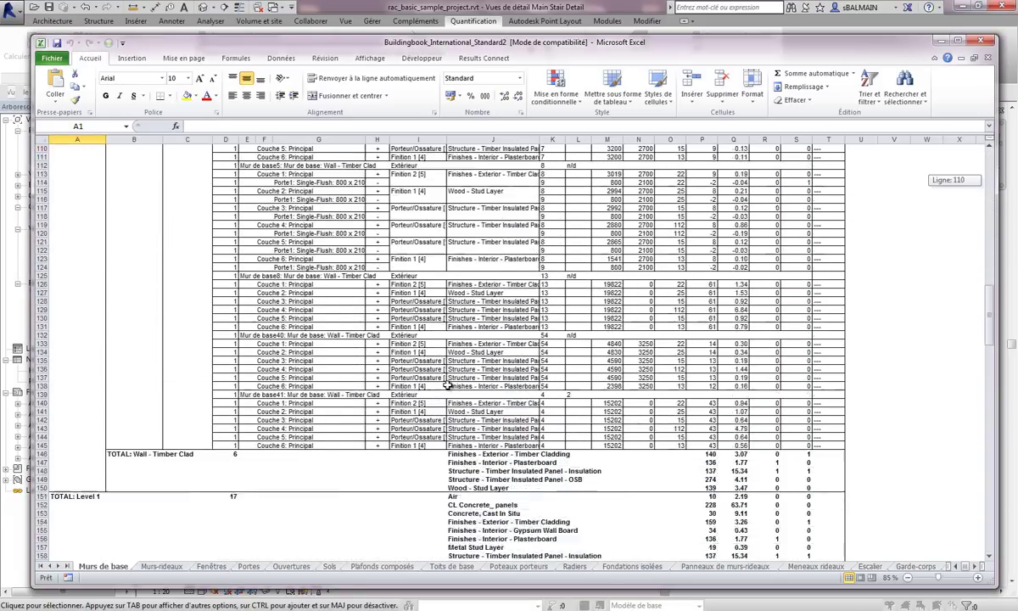
scroll(447, 384, "down", 20)
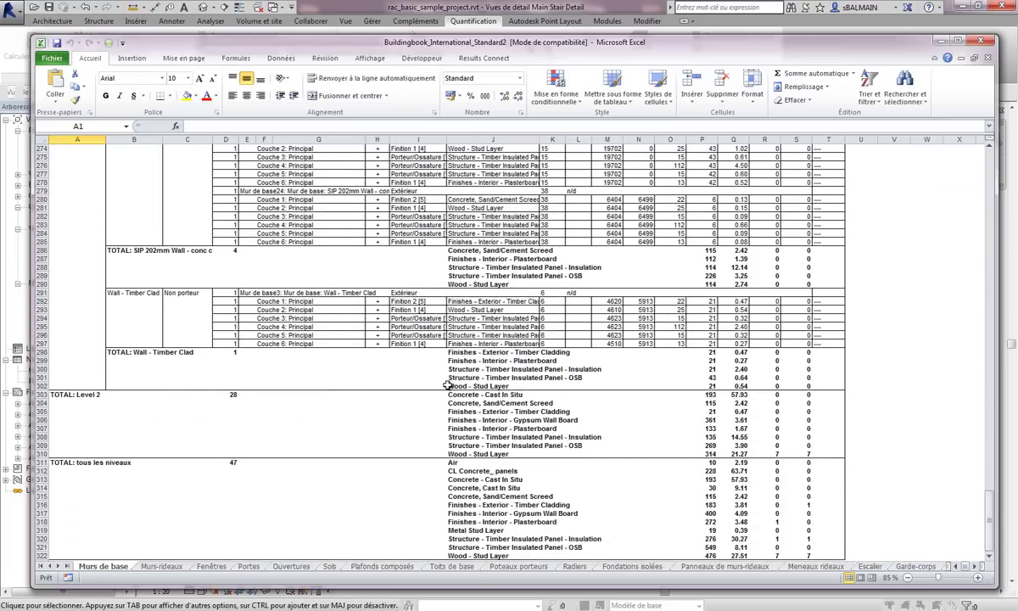
left_click_drag(80, 462, 798, 530)
left_click(893, 504)
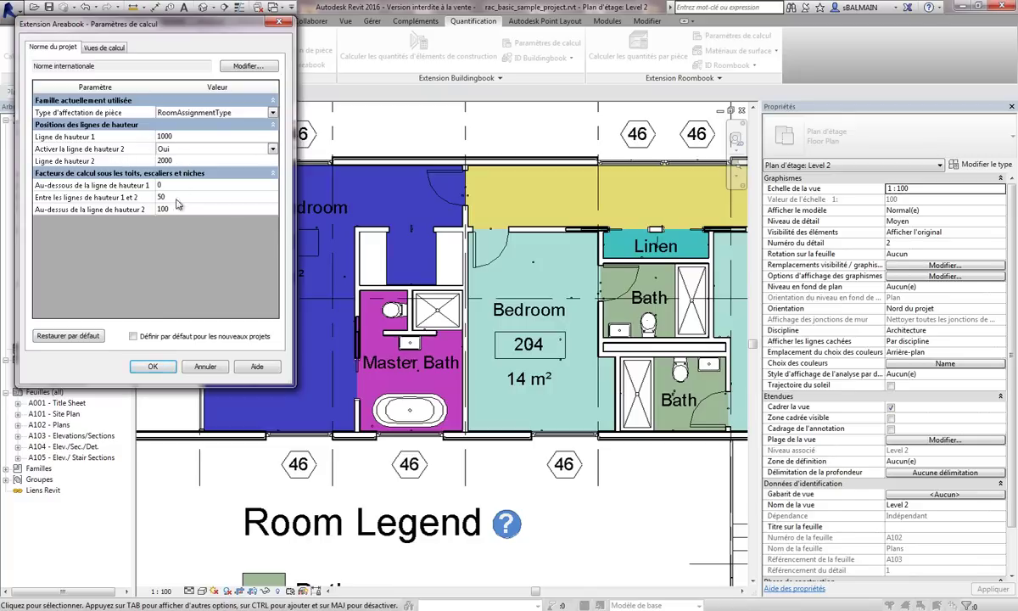
Step: Accept the Areabook calculation parameters and set the area calculation to draw the room dissection and the stair, roof and niche sub-surface limits
left_click(146, 366)
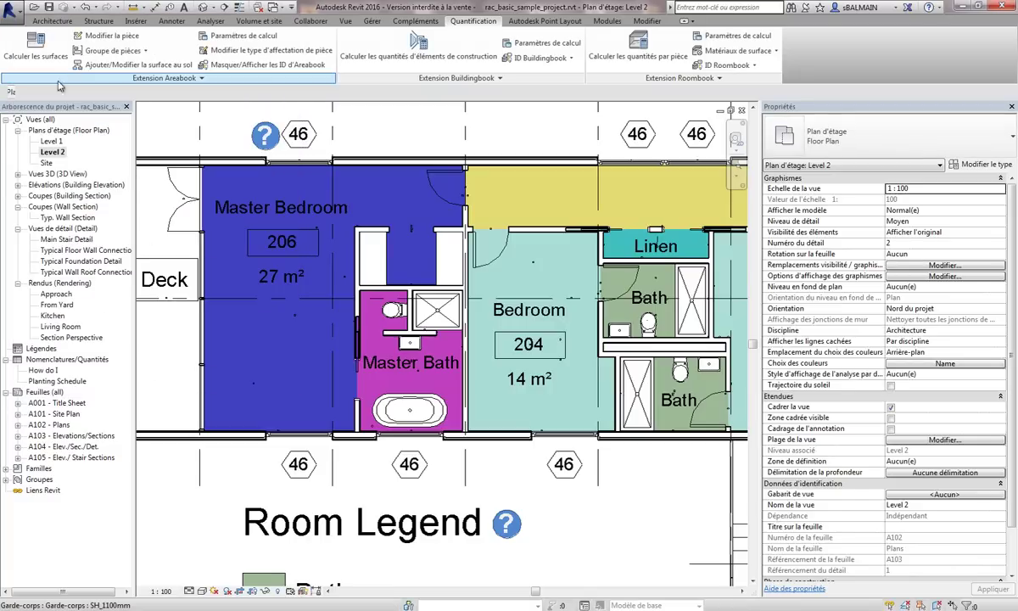
left_click(43, 48)
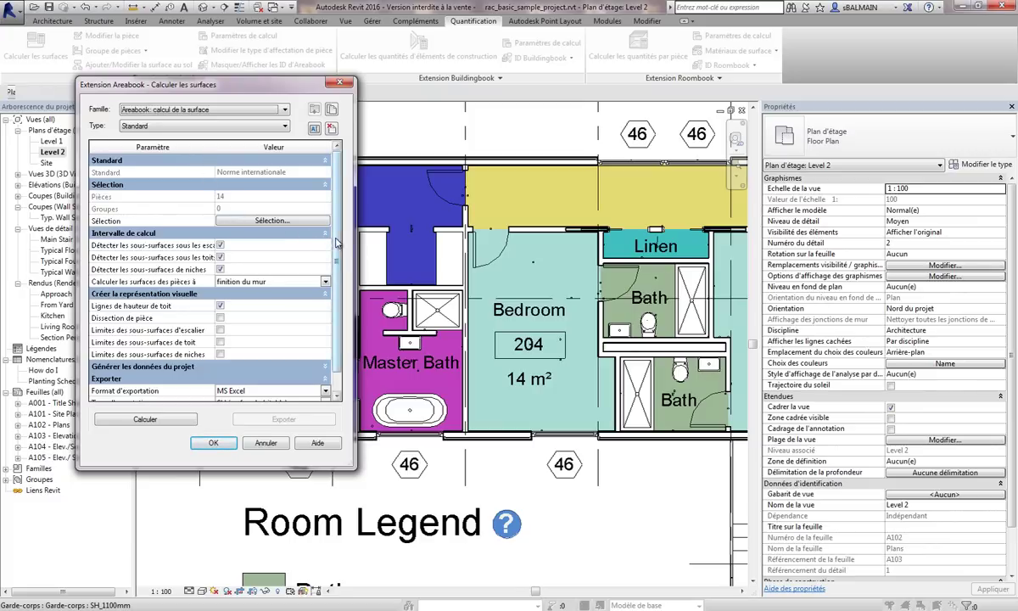
scroll(316, 246, "down", 2)
left_click(221, 294)
left_click(220, 305)
left_click(221, 317)
left_click(221, 329)
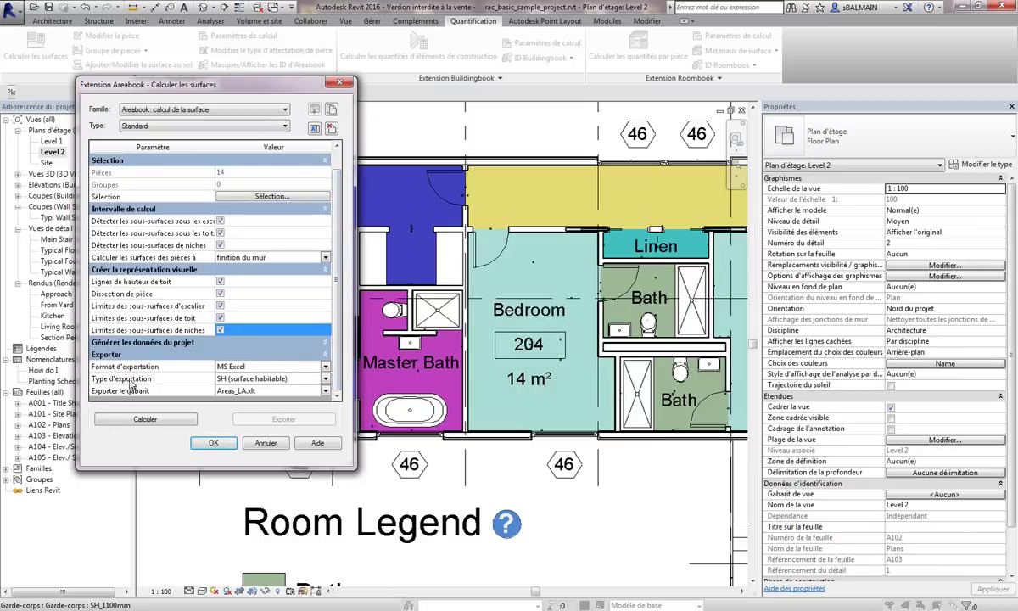
Step: Calculate the room areas and export the living areas to Excel, reviewing the sheet down to the overall totals
left_click(144, 419)
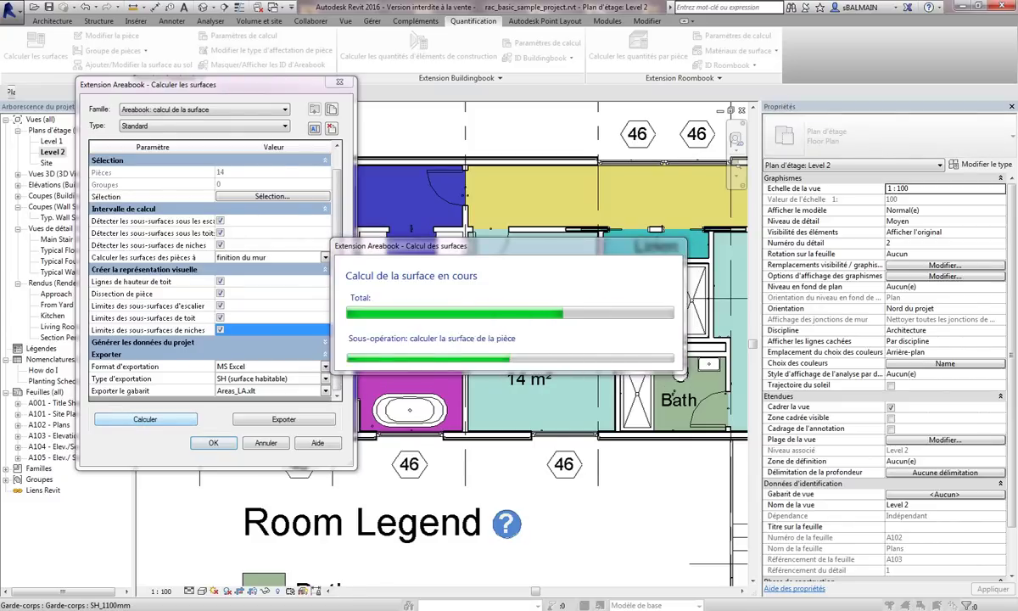
left_click(283, 419)
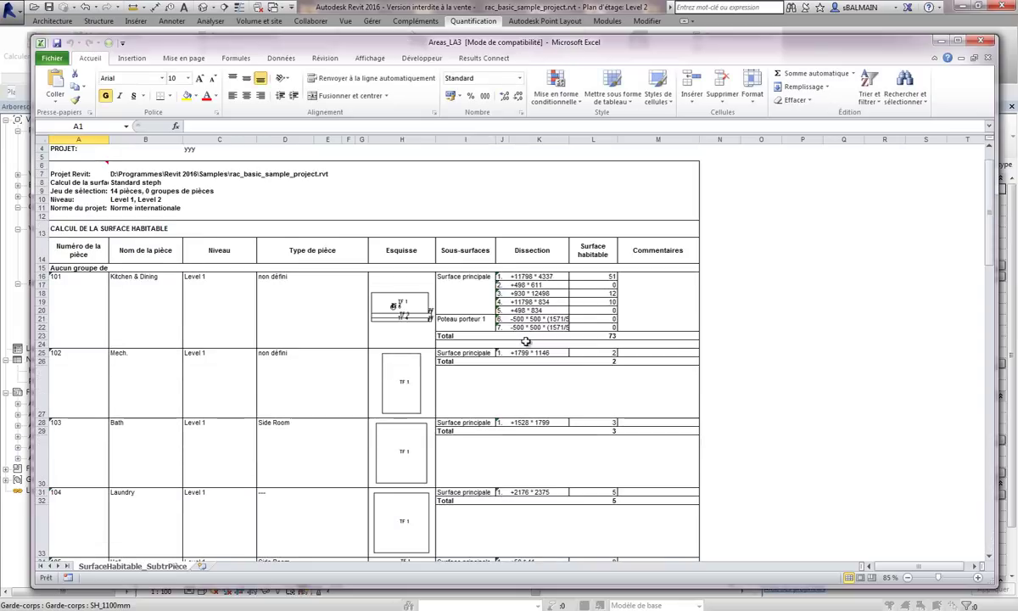
scroll(525, 341, "down", 20)
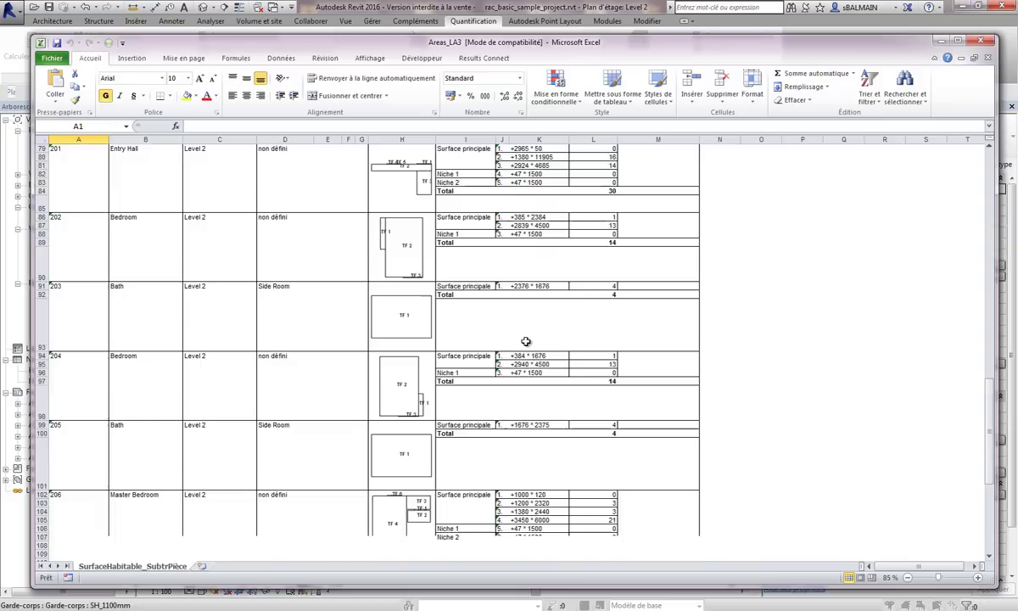
scroll(525, 341, "down", 6)
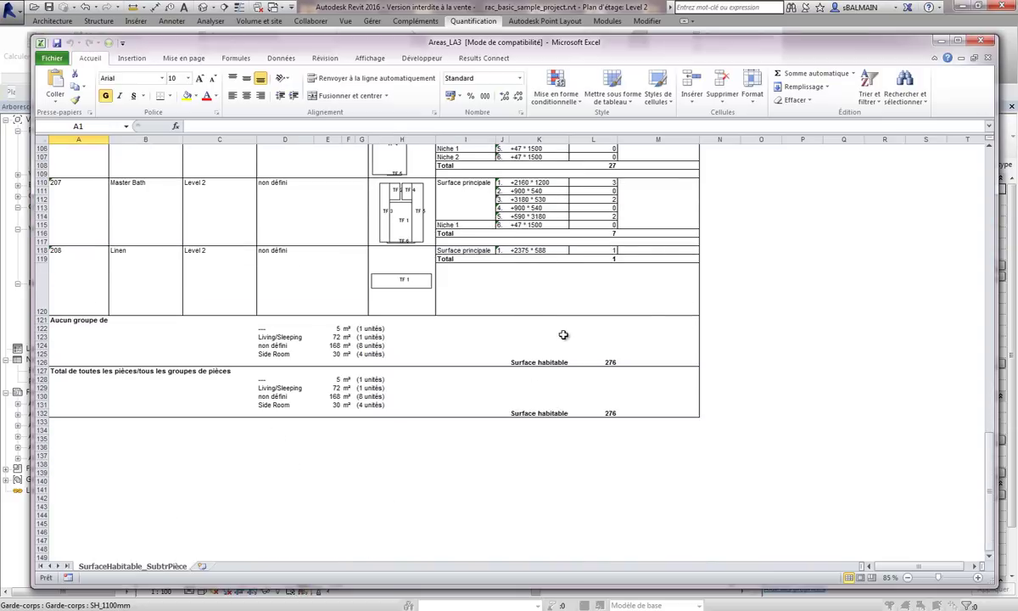
Step: Keep the Areas_LA3 workbook open but minimized and confirm the Areabook area calculation in Revit
left_click(980, 40)
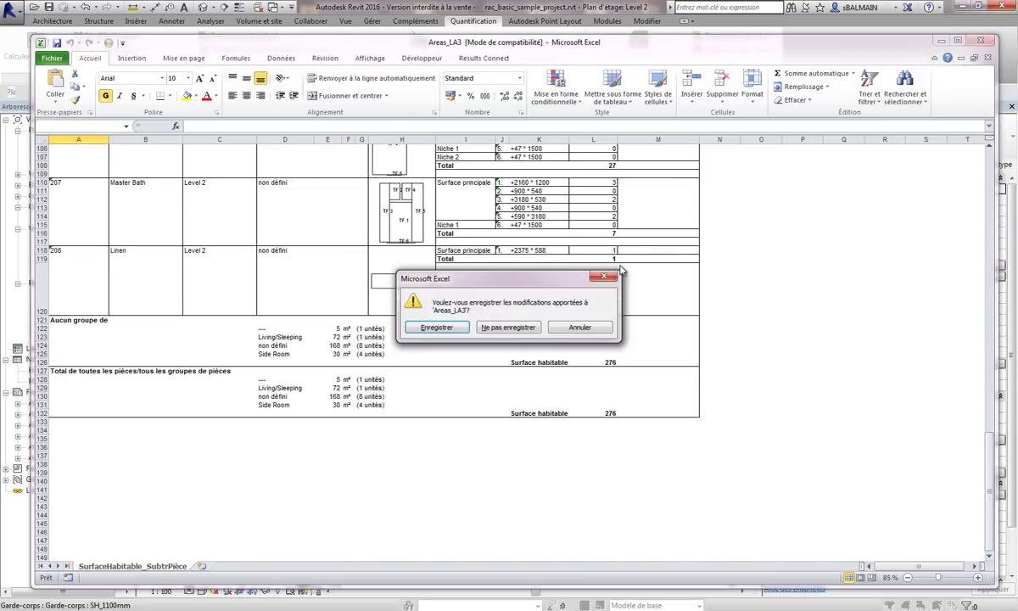
left_click(569, 328)
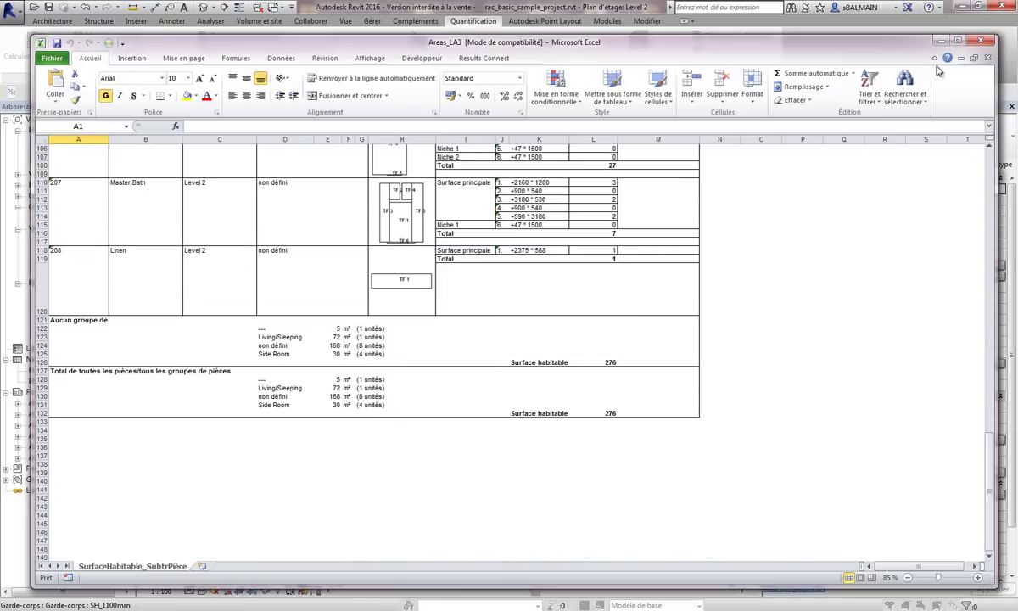
left_click(940, 41)
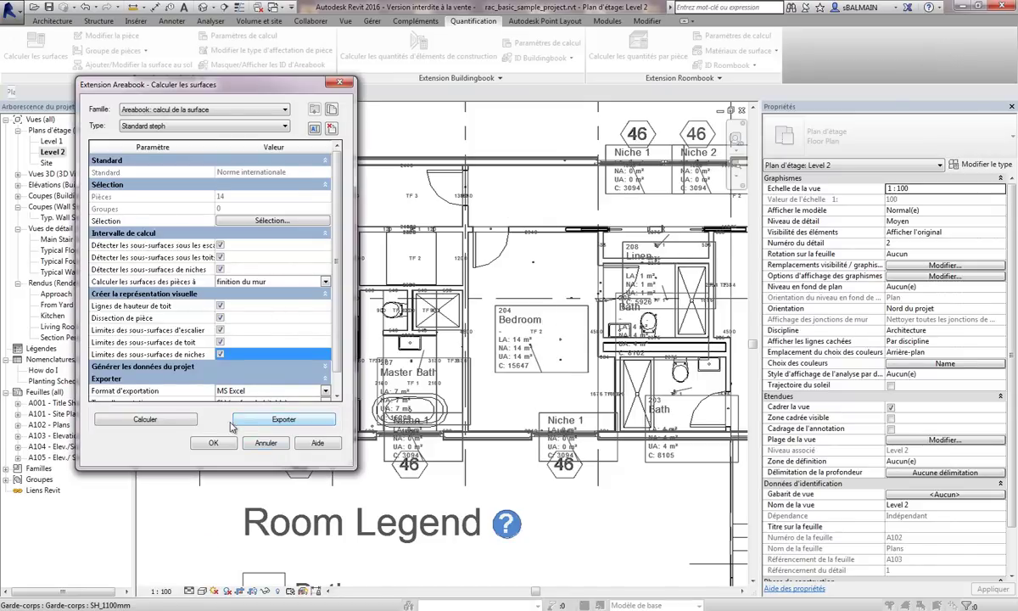
left_click(212, 442)
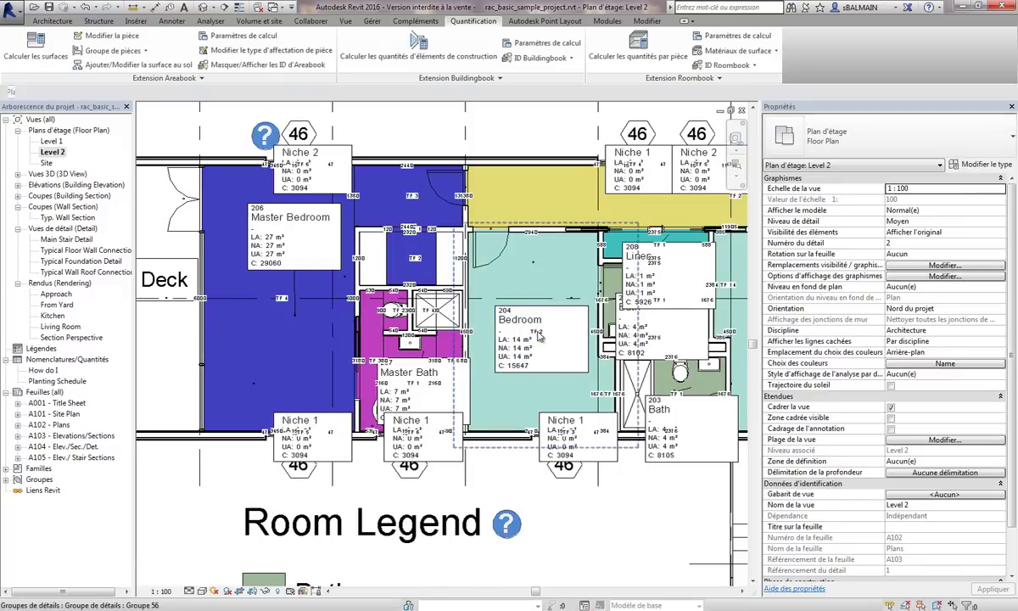
Step: Examine the available RoomTag types for the Bedroom 204 tag on the Level 2 plan
left_click(519, 307)
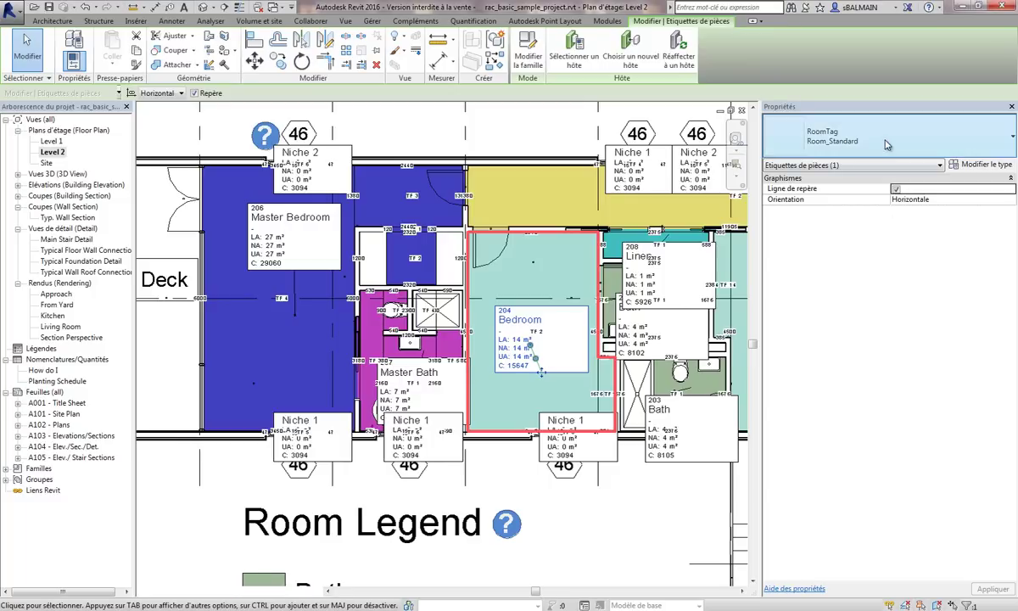
left_click(884, 141)
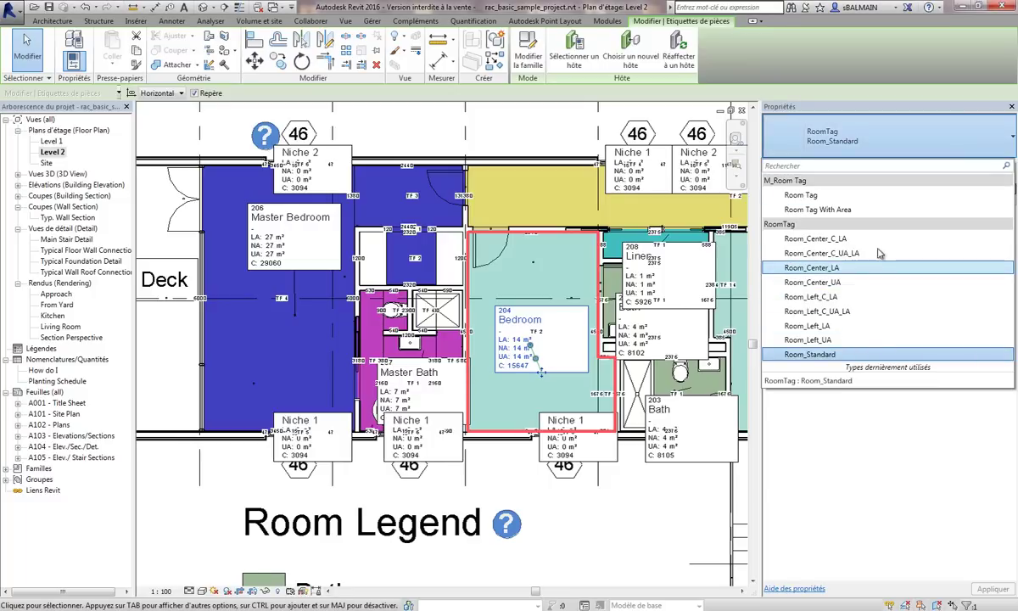
left_click(490, 129)
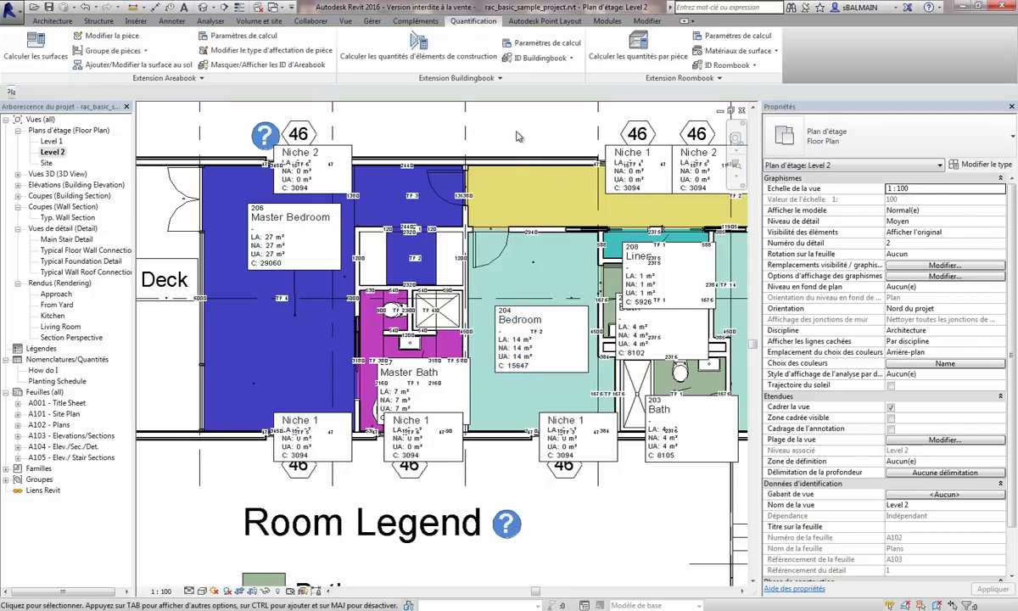